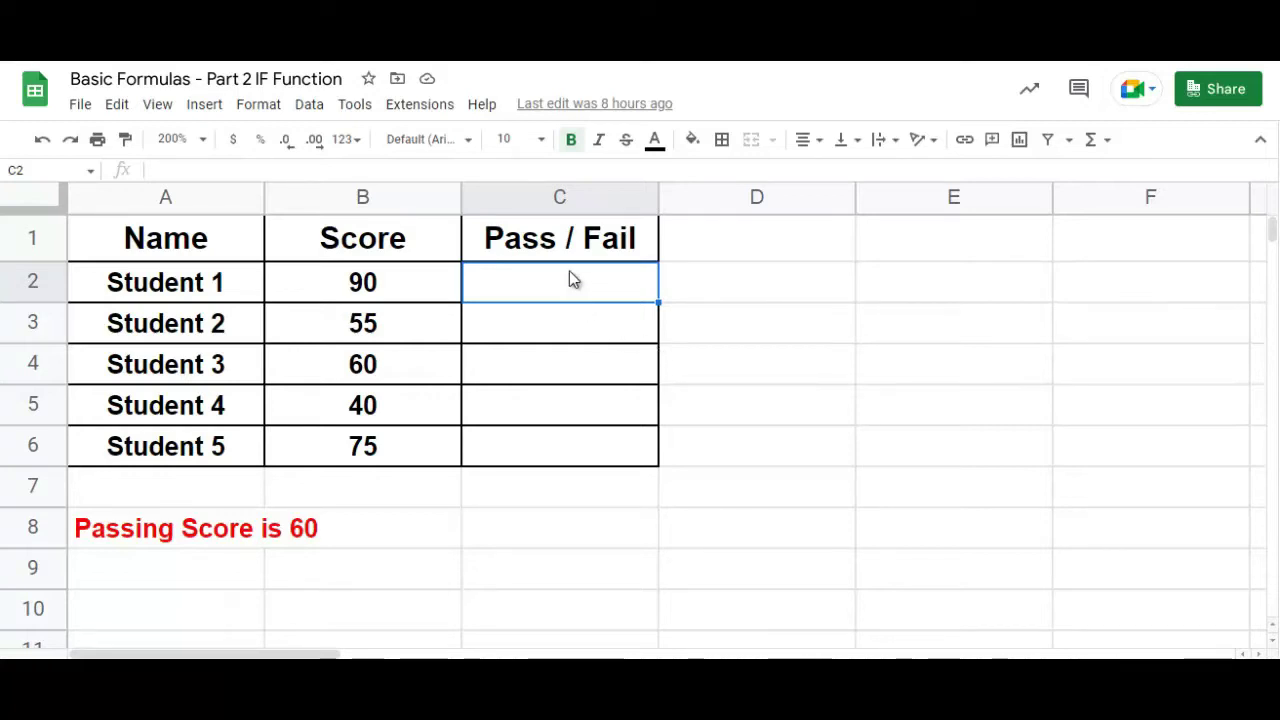
# Begin an IF formula in C2 that tests B2>=60 and returns "Pass" when true
pyautogui.write('=')
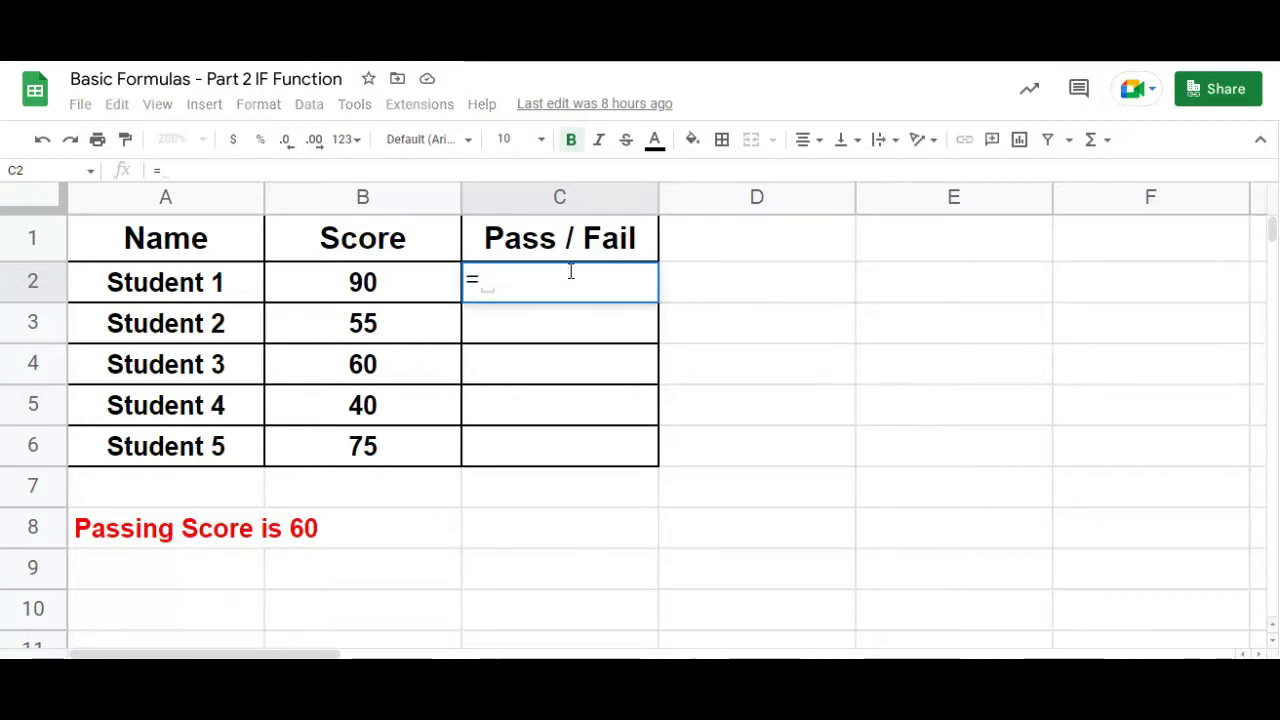
pyautogui.write('IF(')
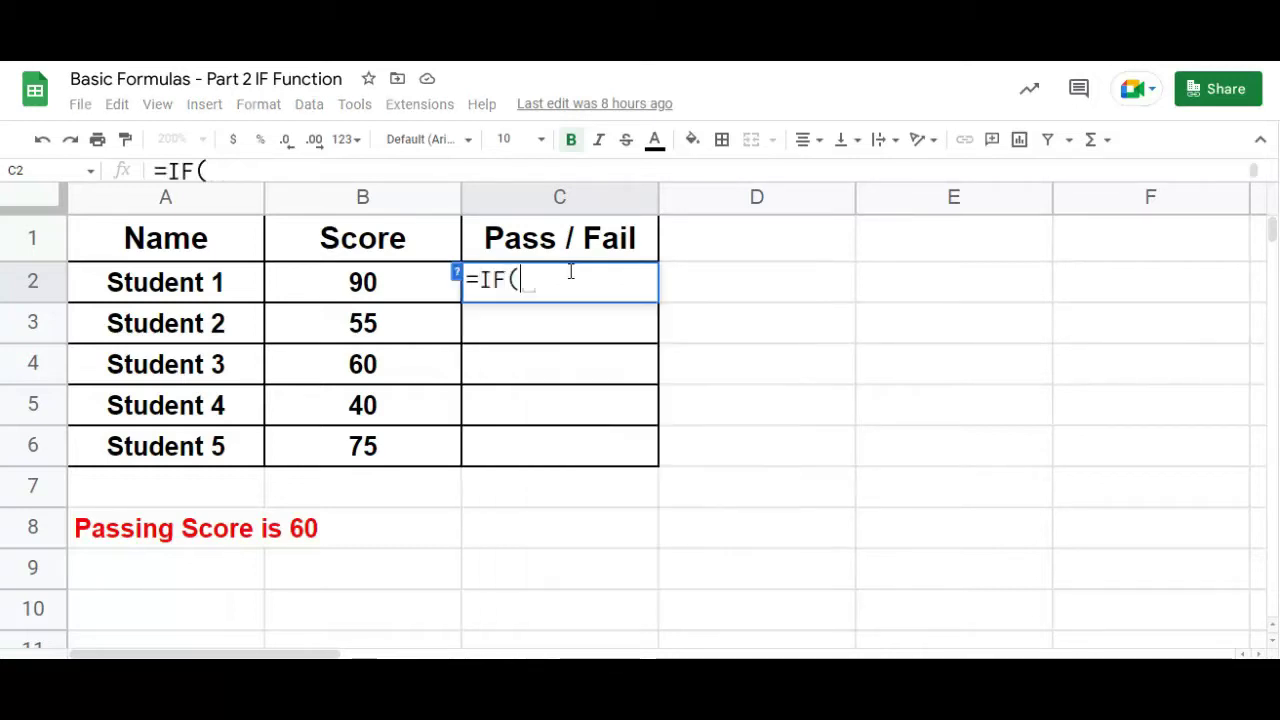
pyautogui.click(425, 296)
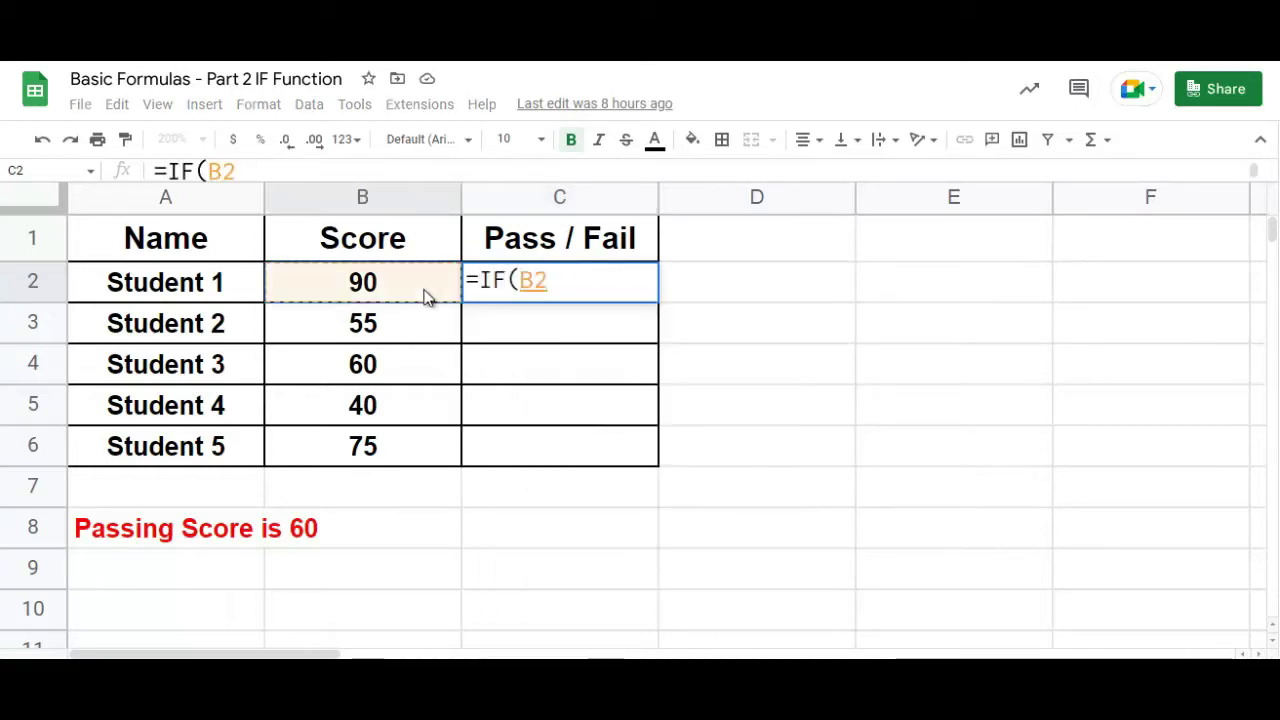
pyautogui.write('>=')
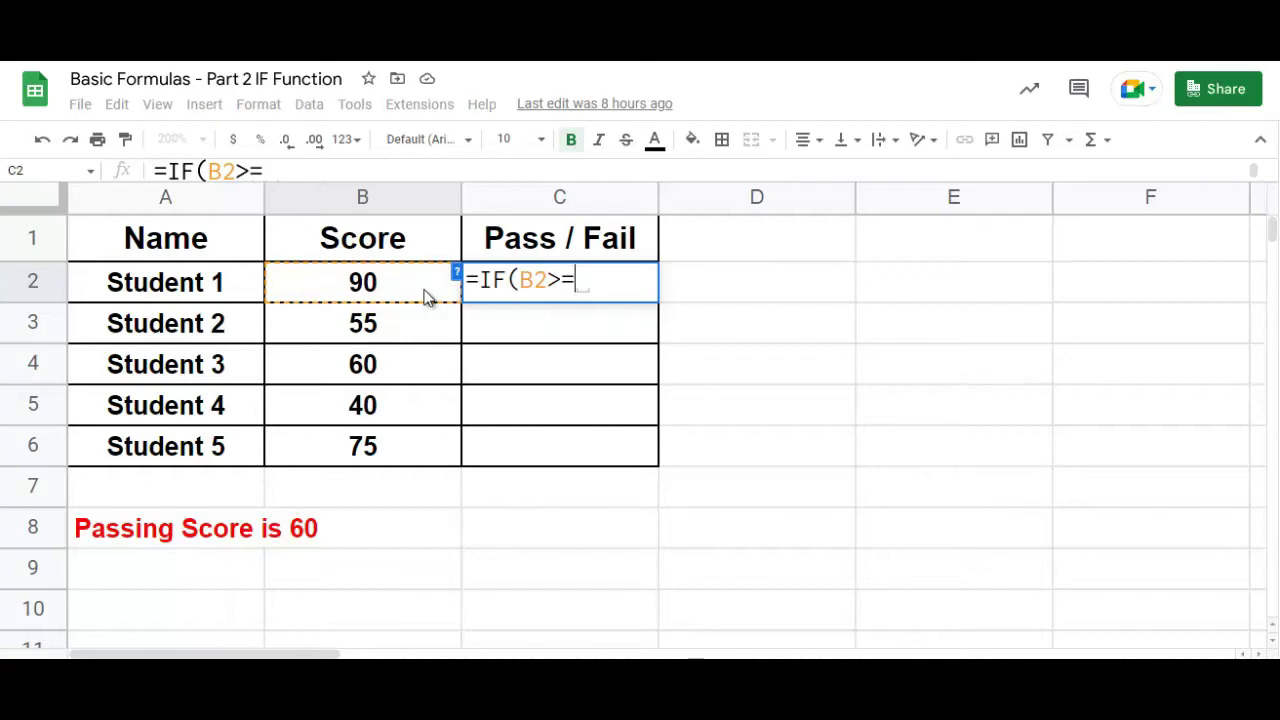
pyautogui.write('60,')
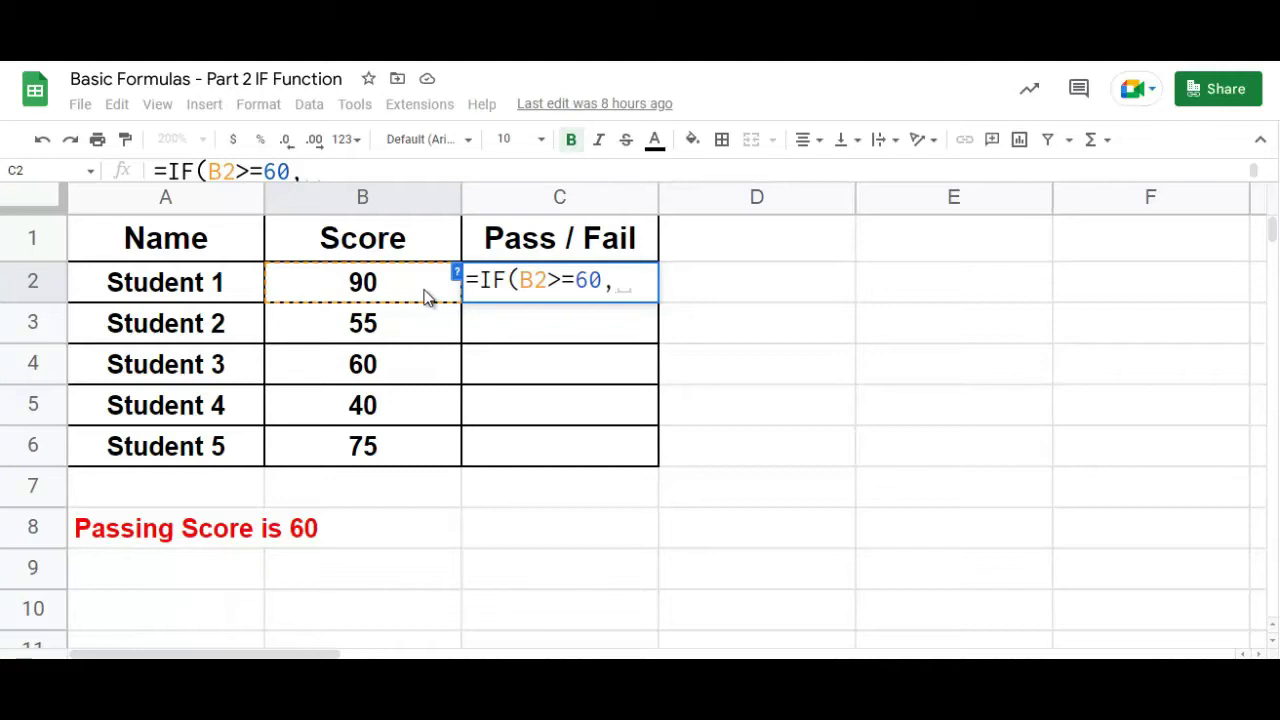
pyautogui.write('Pass')
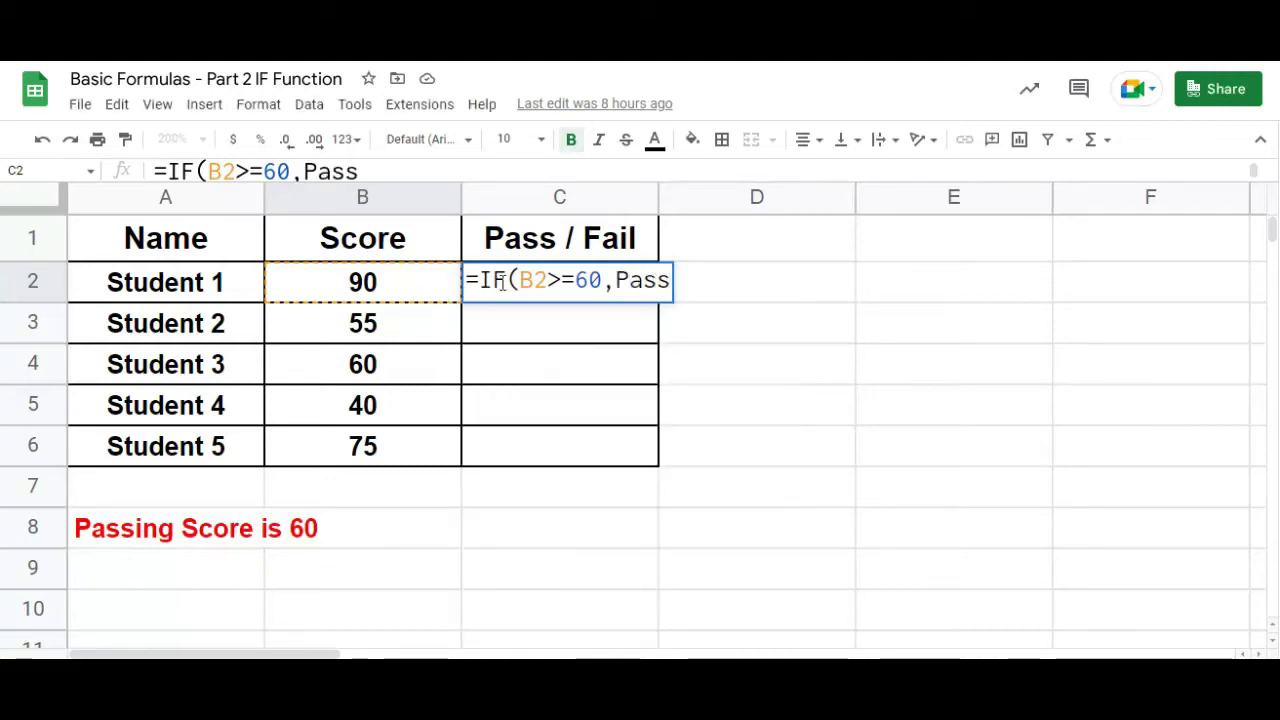
pyautogui.click(617, 280)
pyautogui.write('"')
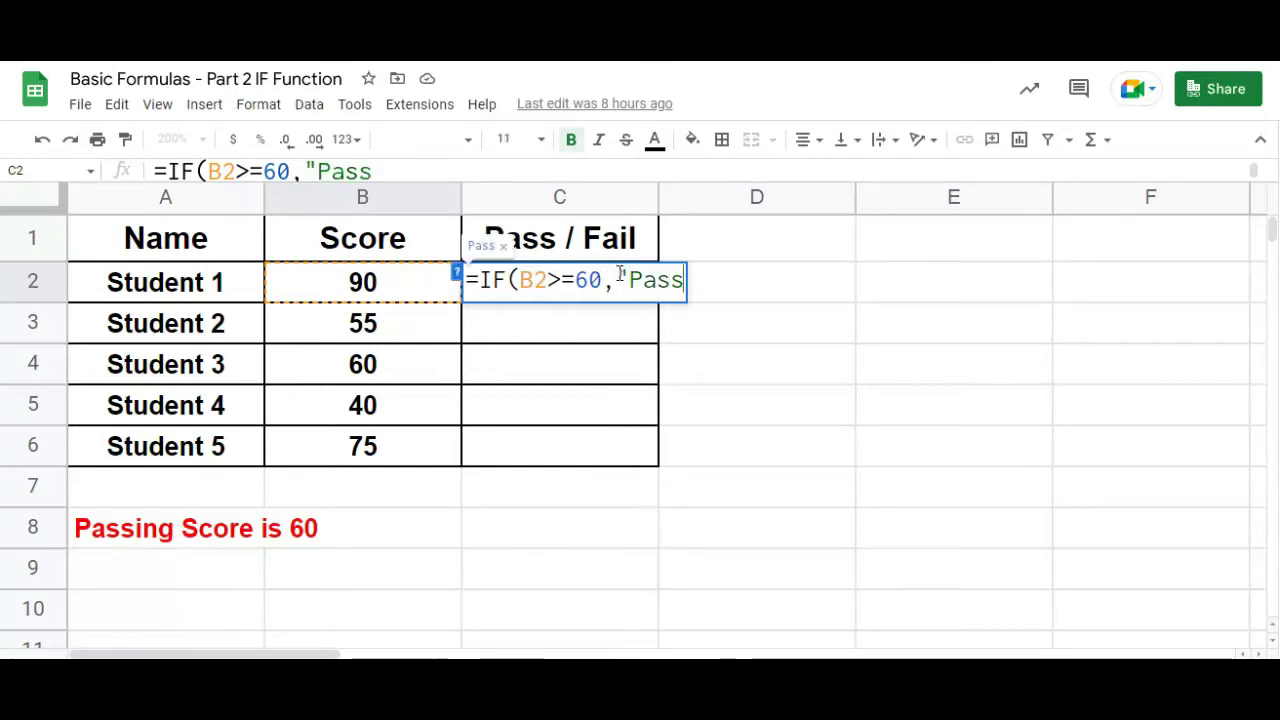
pyautogui.write('"')
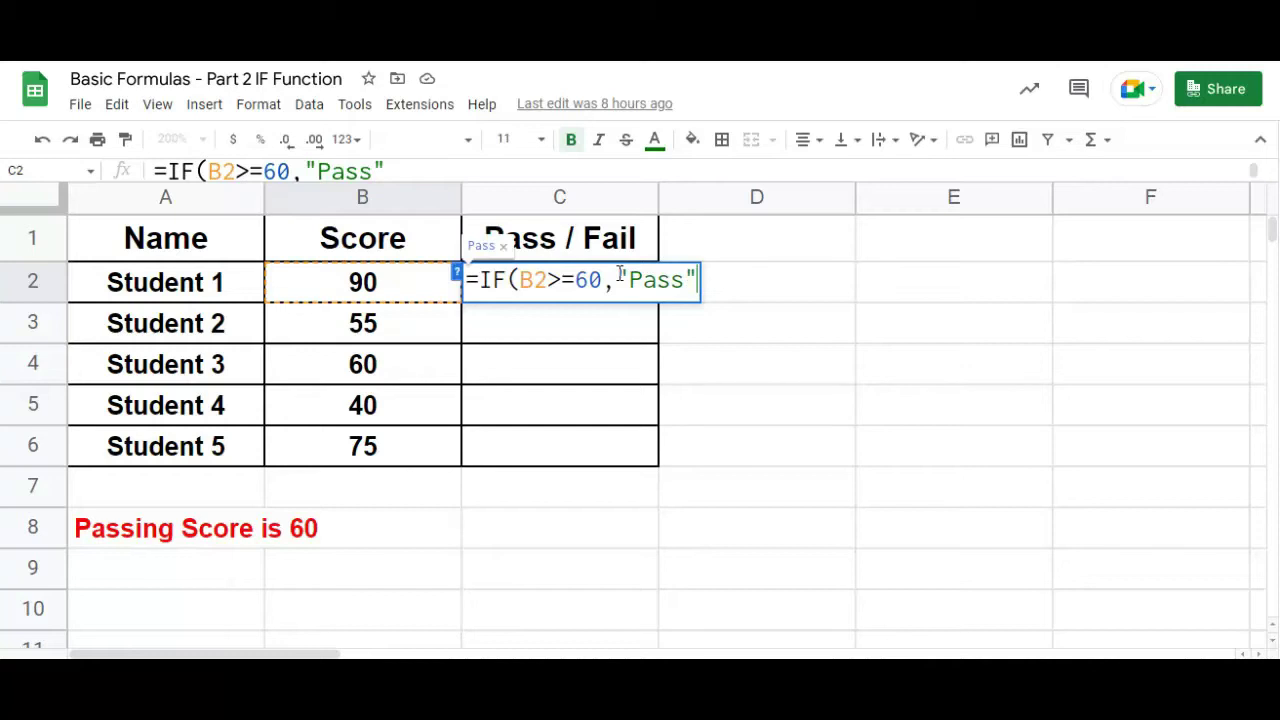
# Complete the C2 formula with "Fail" as the false result and accept the suggested autofill for C3:C6
pyautogui.write(', ')
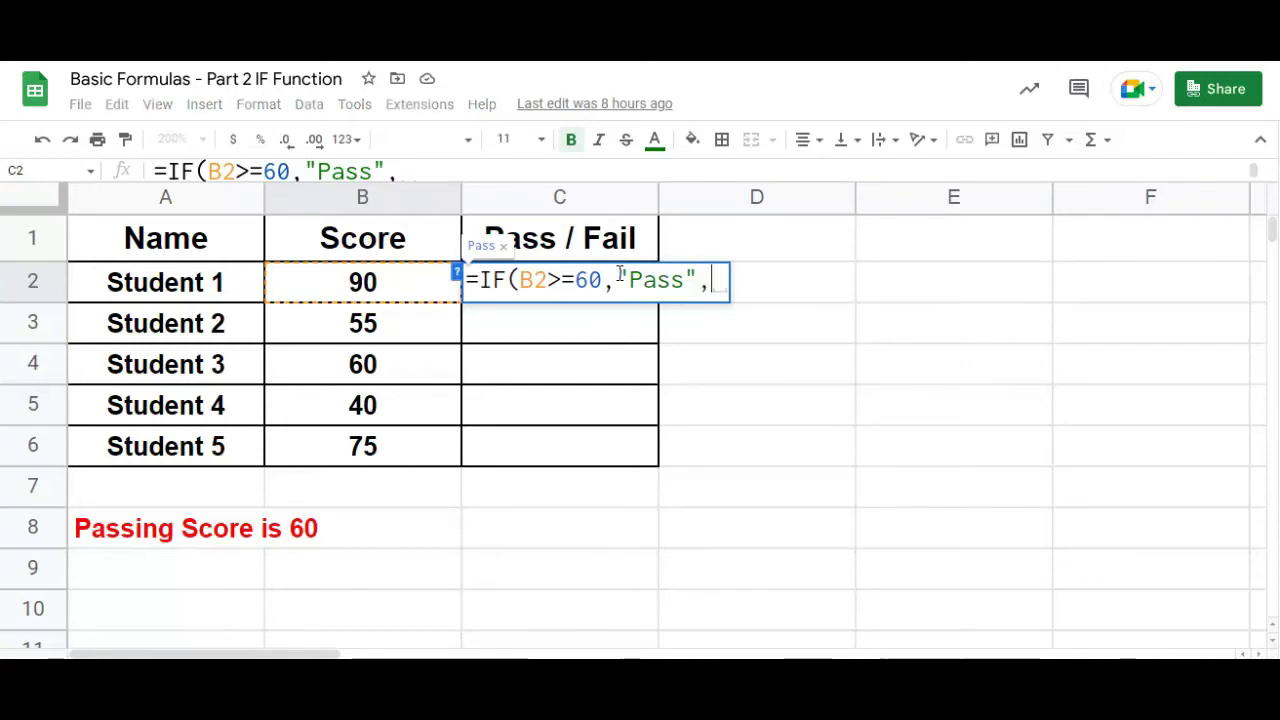
pyautogui.write('"')
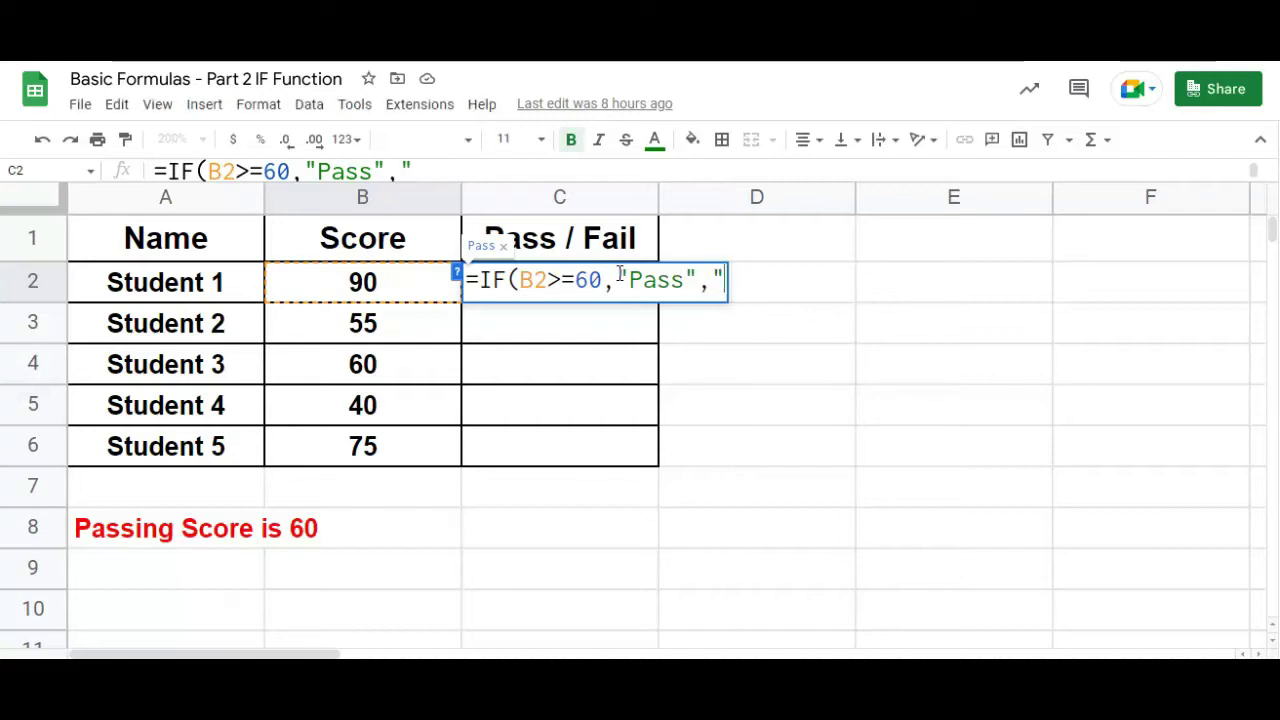
pyautogui.write('Fail')
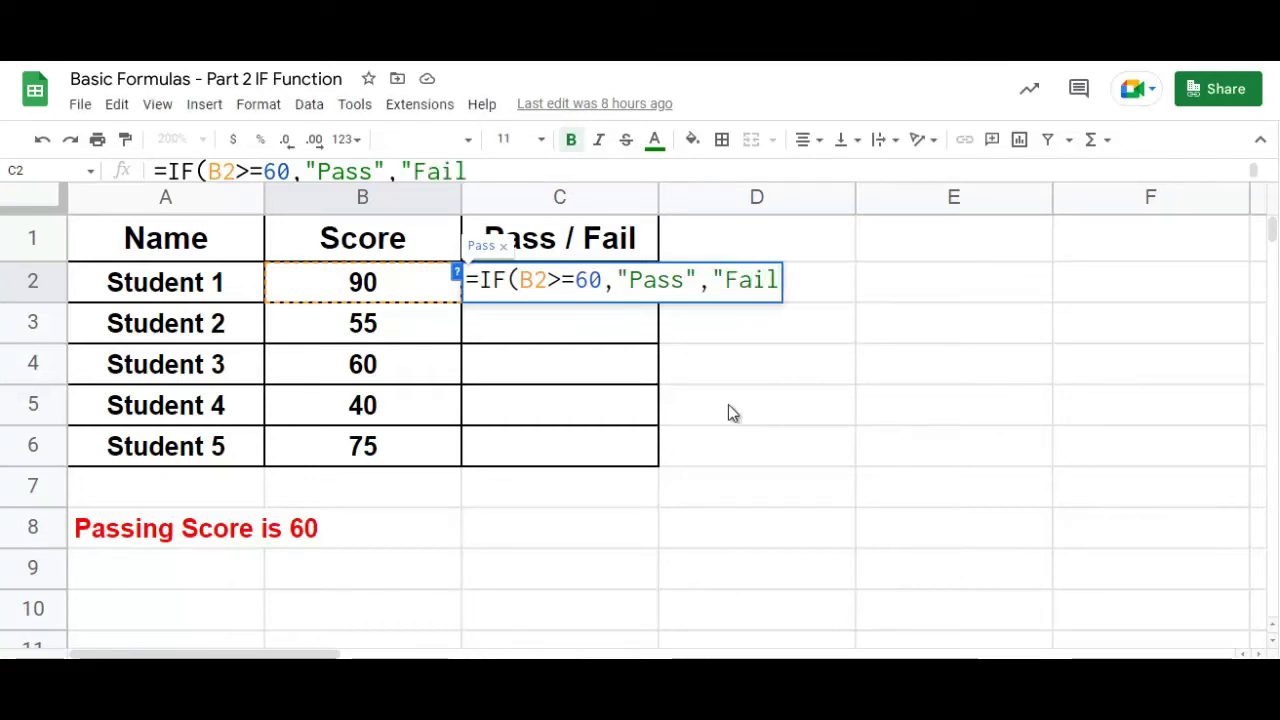
pyautogui.write('"')
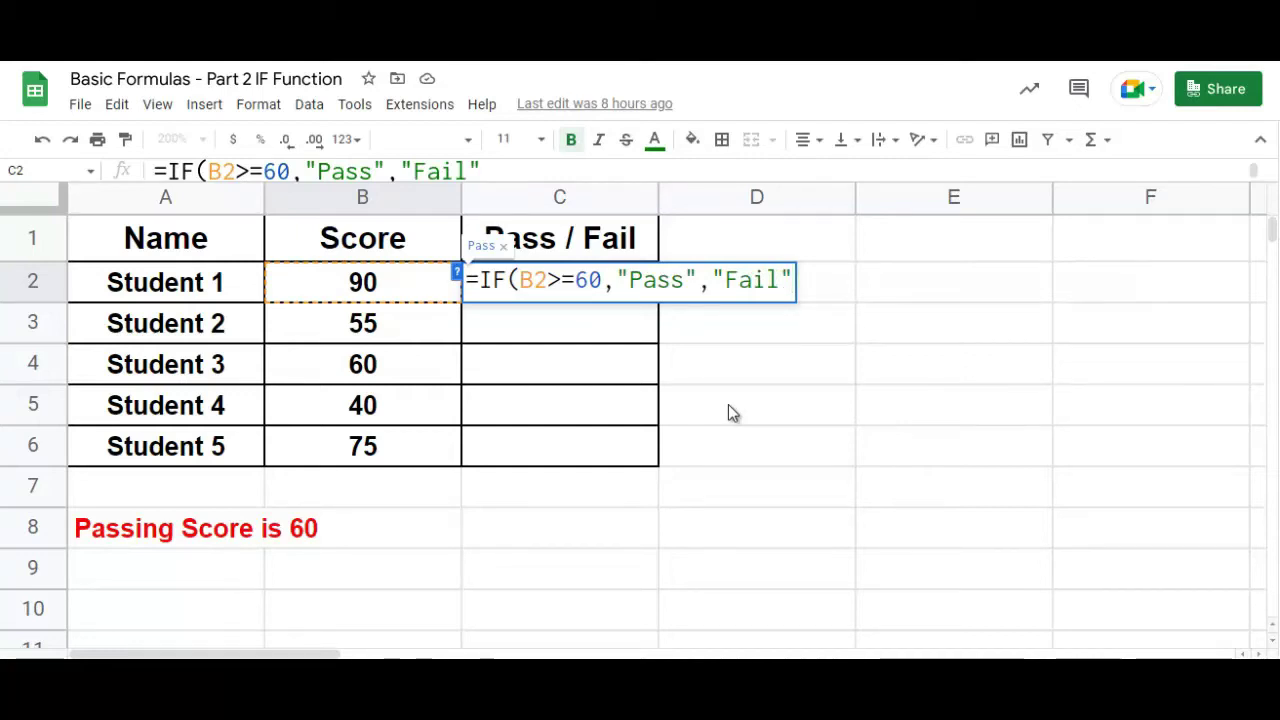
pyautogui.write(')')
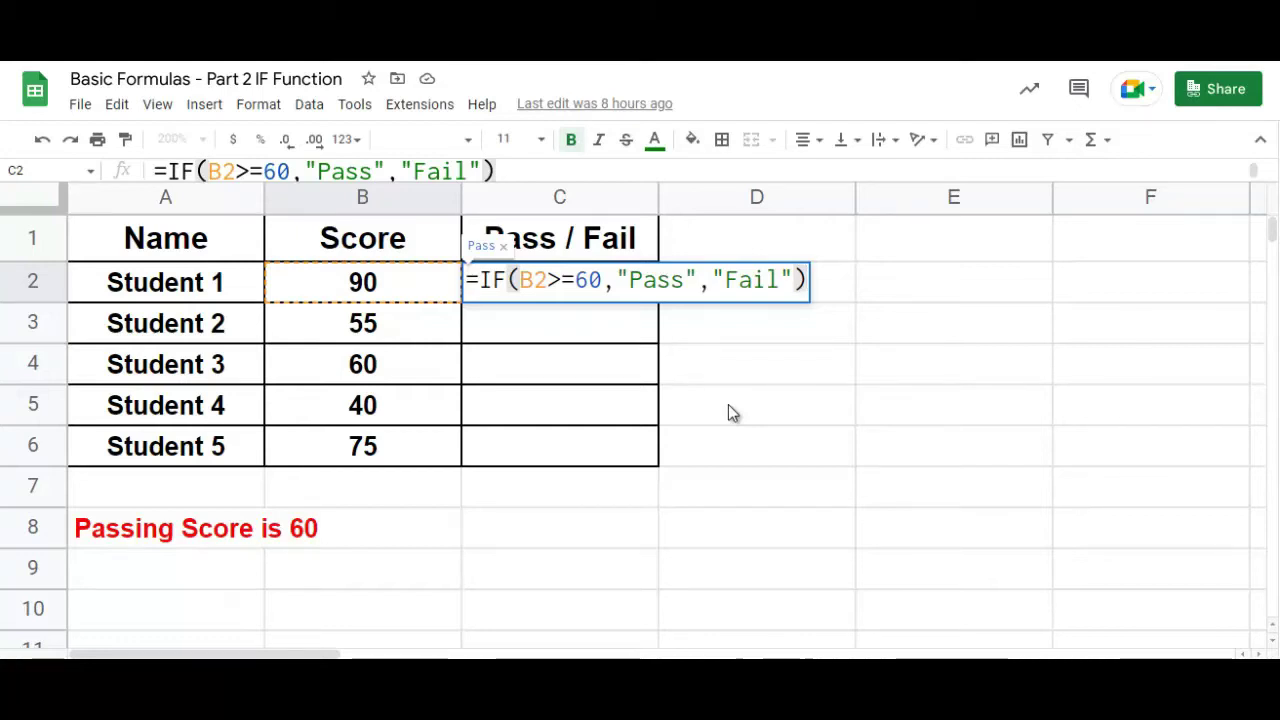
pyautogui.press('Return')
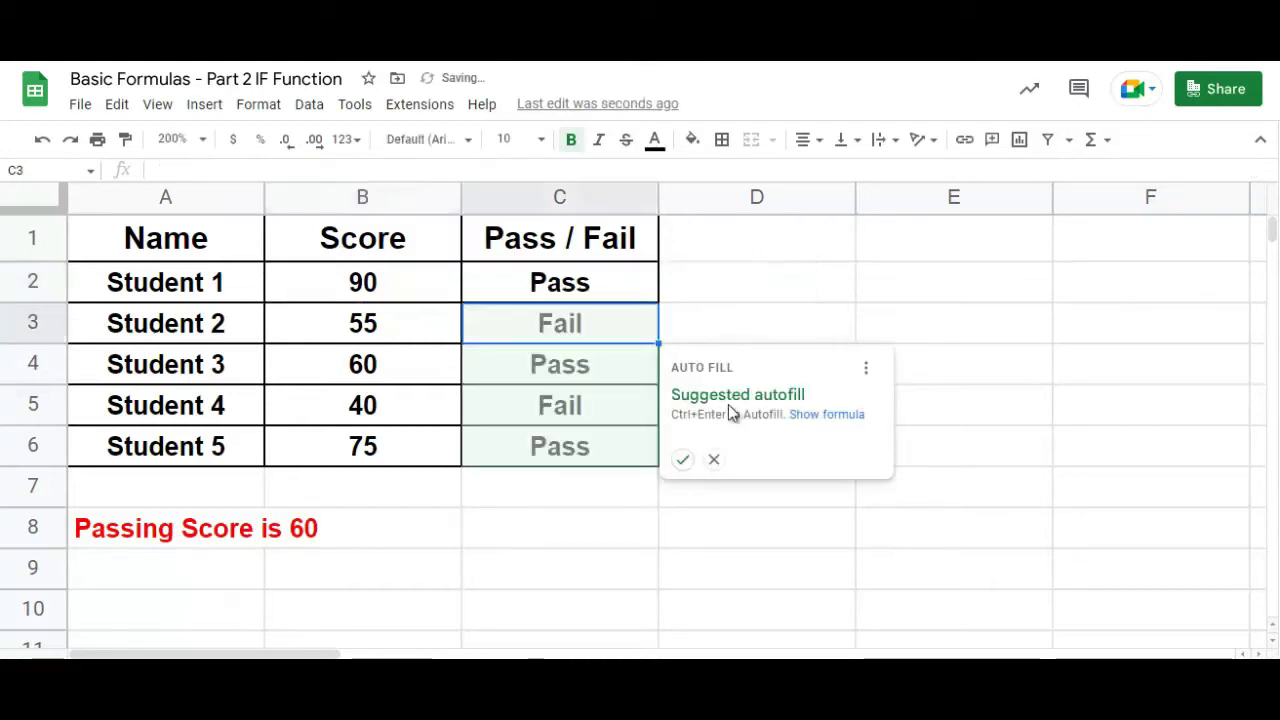
pyautogui.click(683, 460)
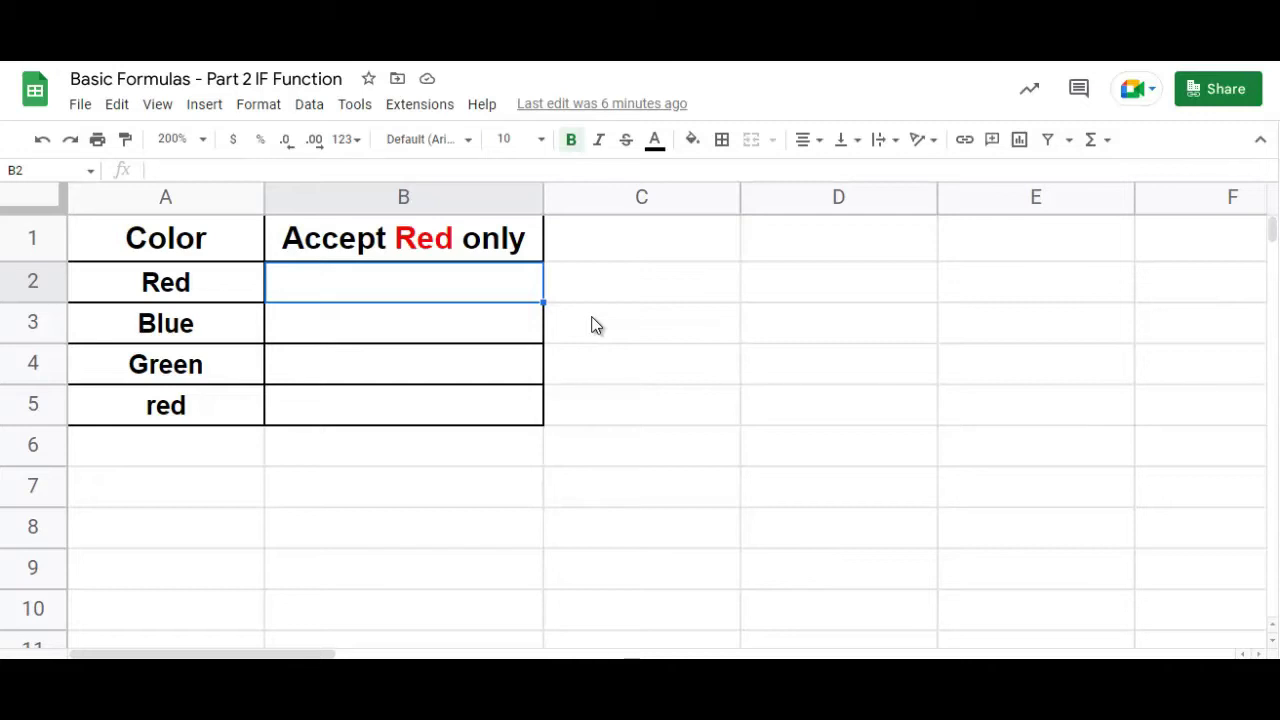
# Begin an IF formula in B2 of the color table that tests A2="Red" and returns "Accept" when true
pyautogui.write('=')
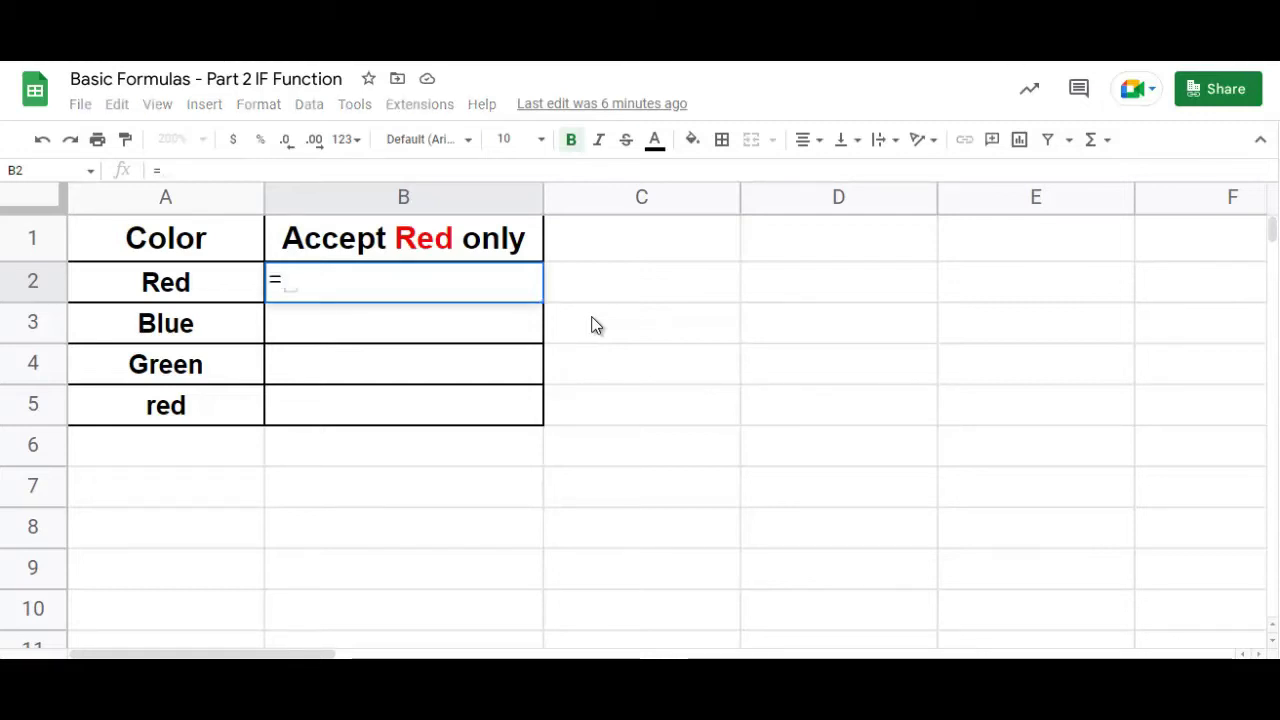
pyautogui.write('IF(')
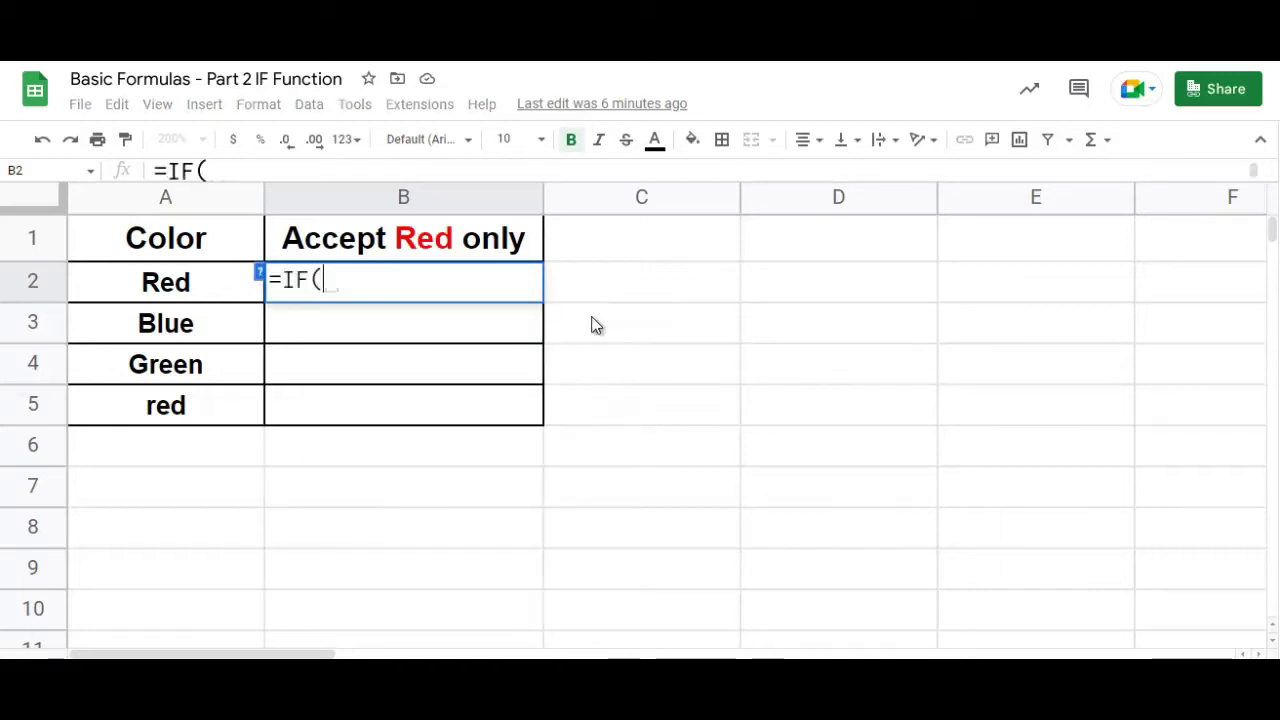
pyautogui.click(218, 284)
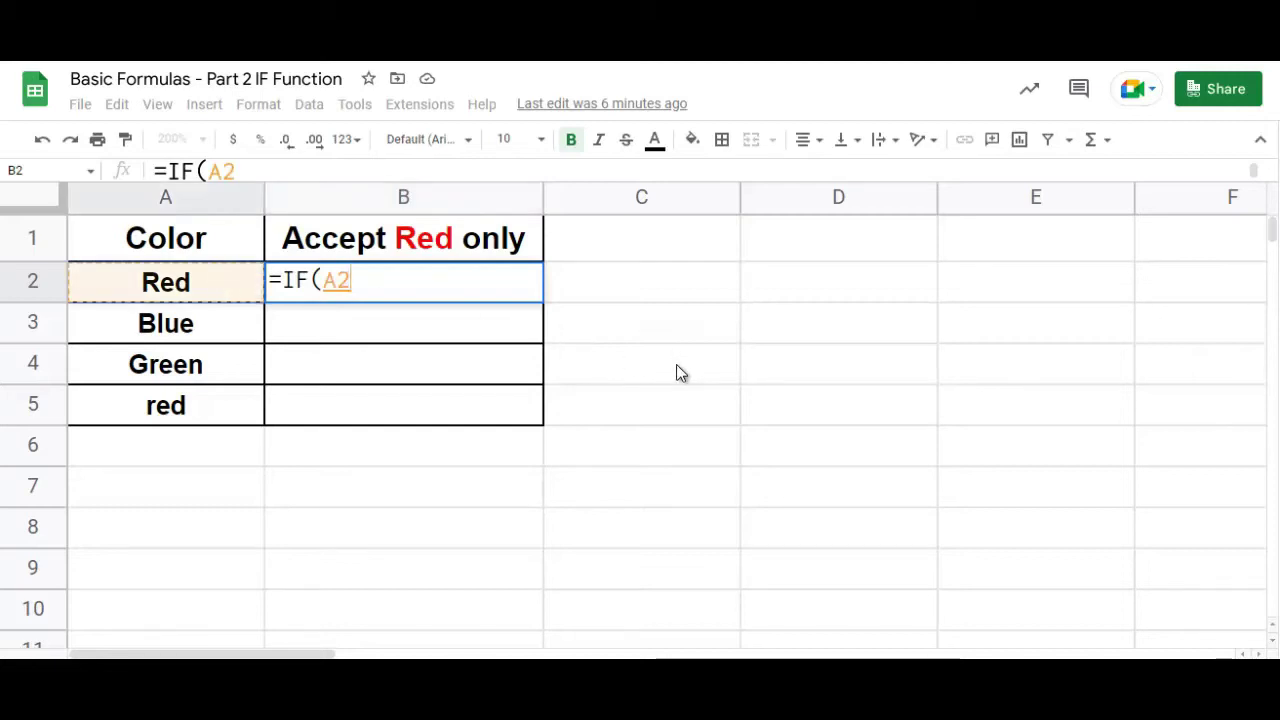
pyautogui.write('=')
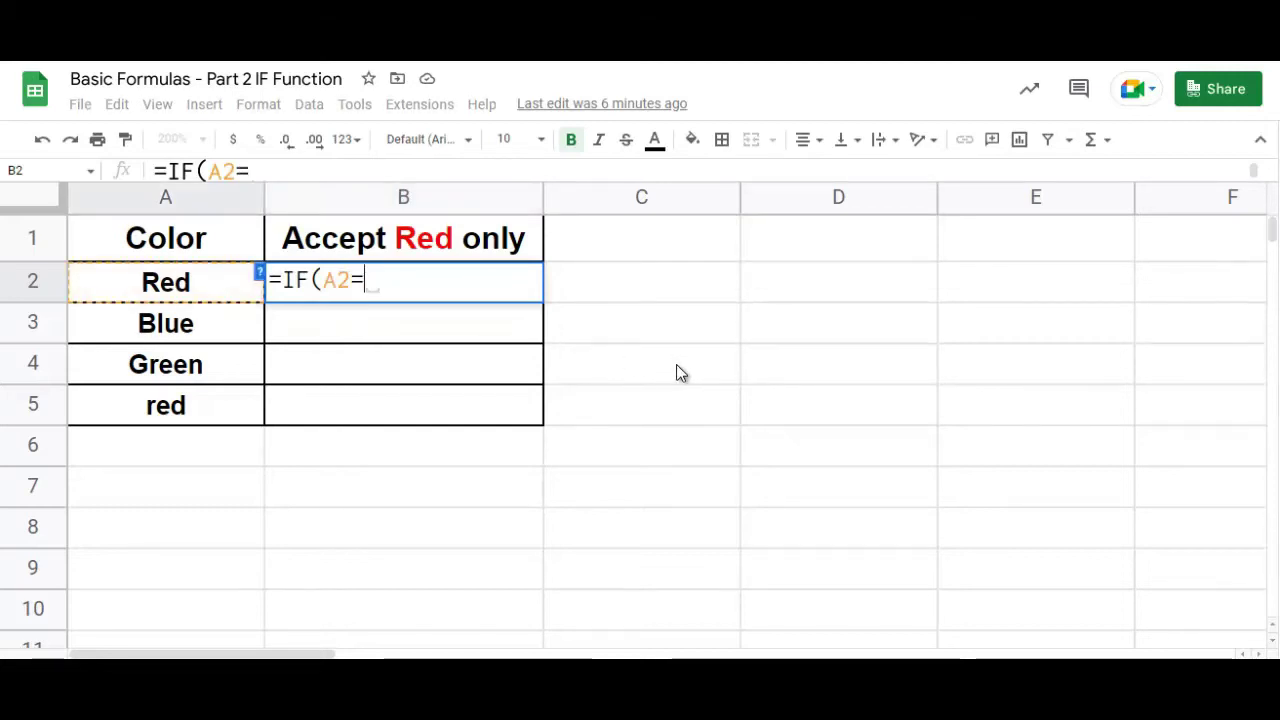
pyautogui.write('"')
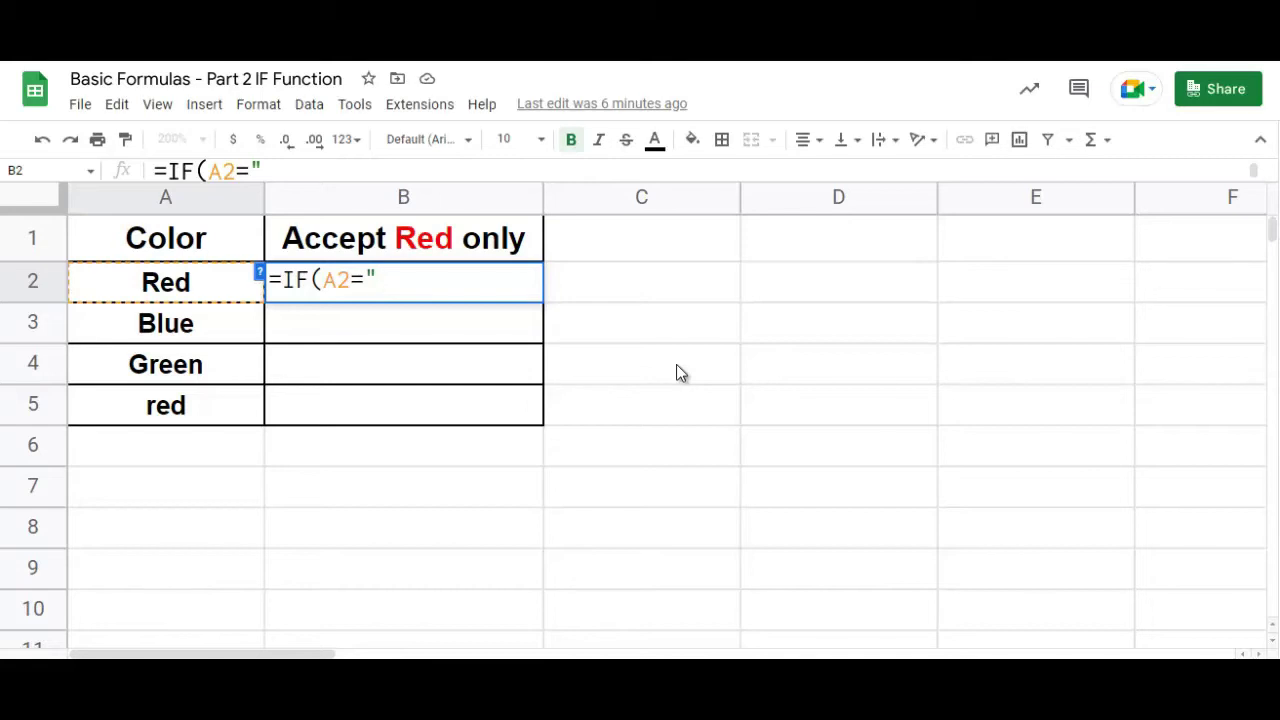
pyautogui.write('Red"')
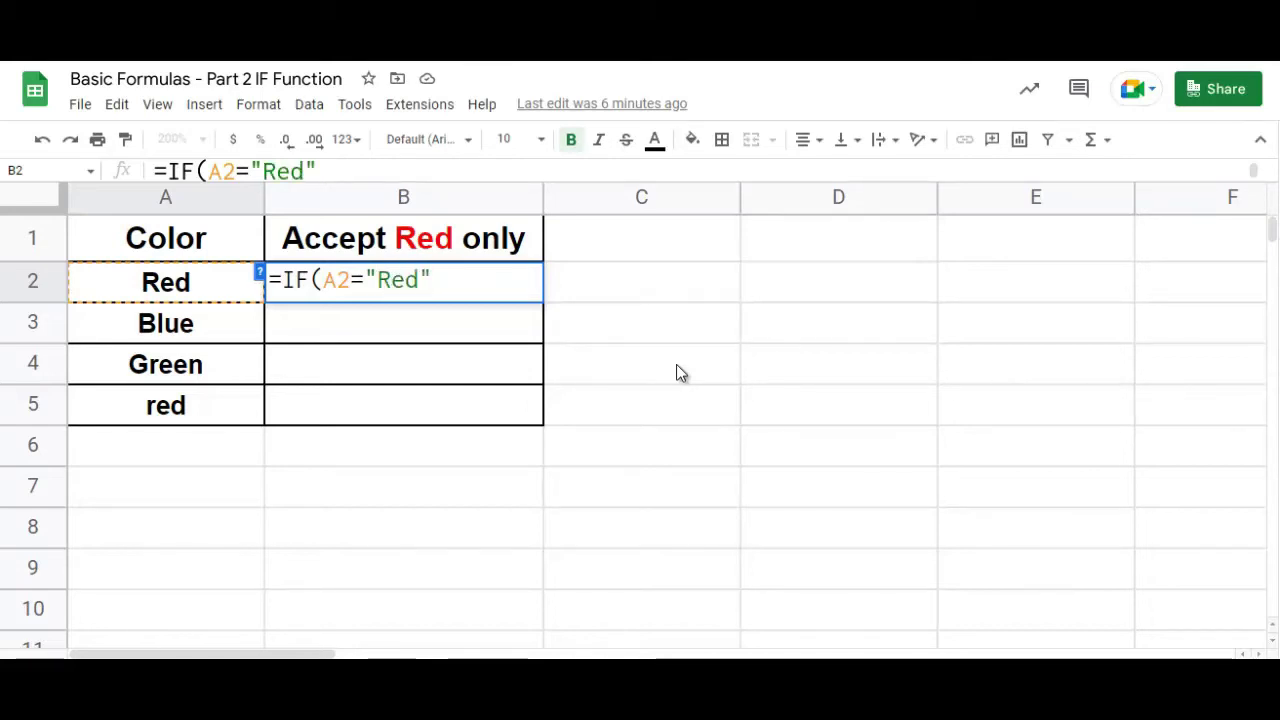
pyautogui.write(', "Ac')
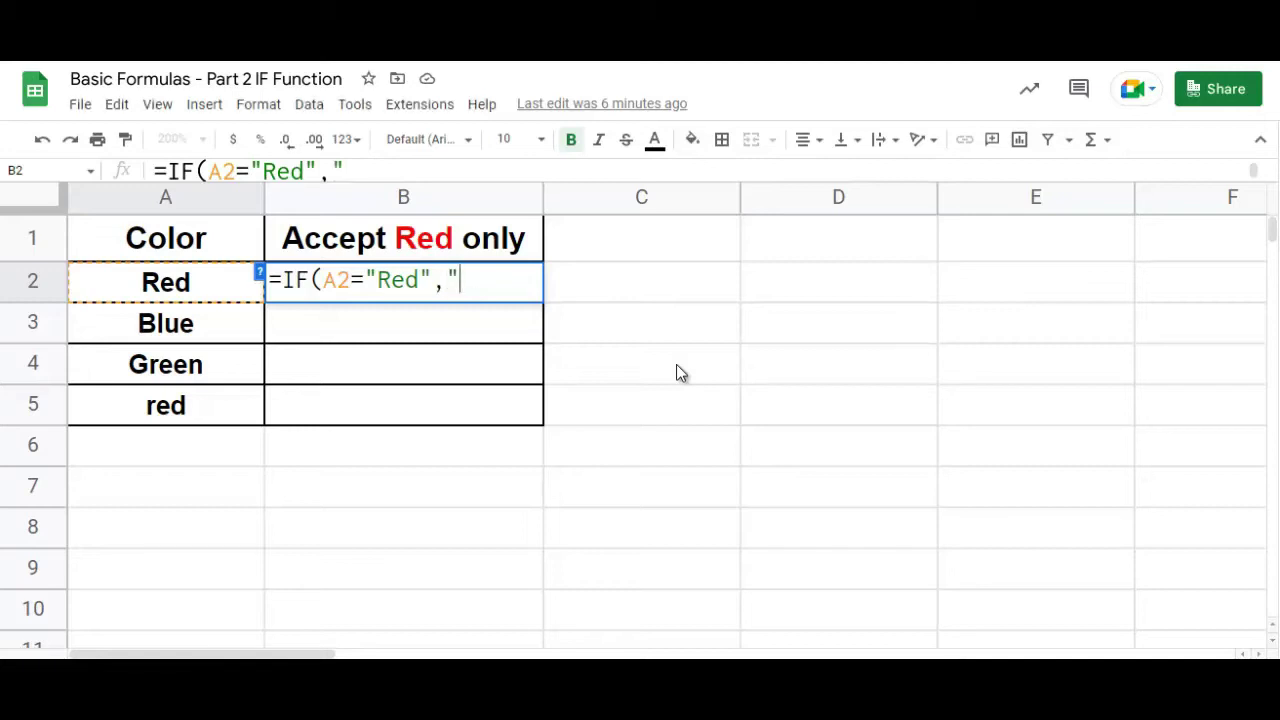
pyautogui.write('cept"')
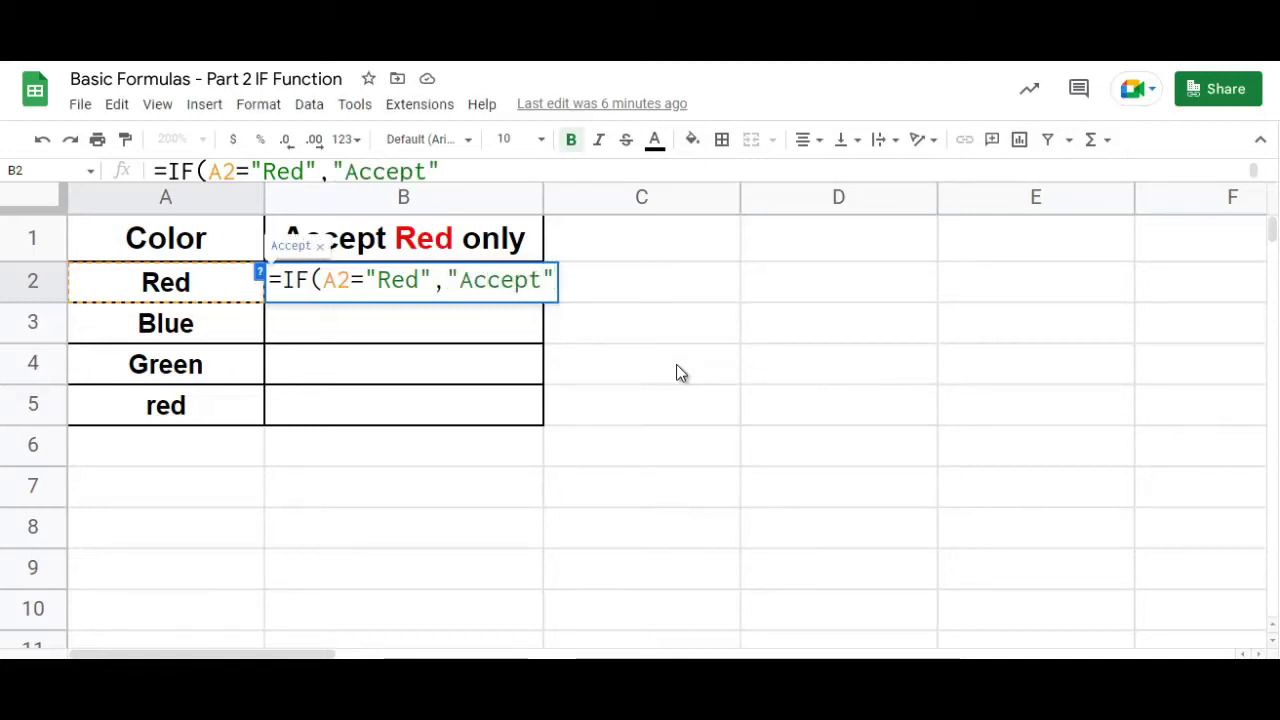
# Complete the B2 formula with "Reject" as the false result and accept the suggested autofill for B3:B5
pyautogui.write(', ')
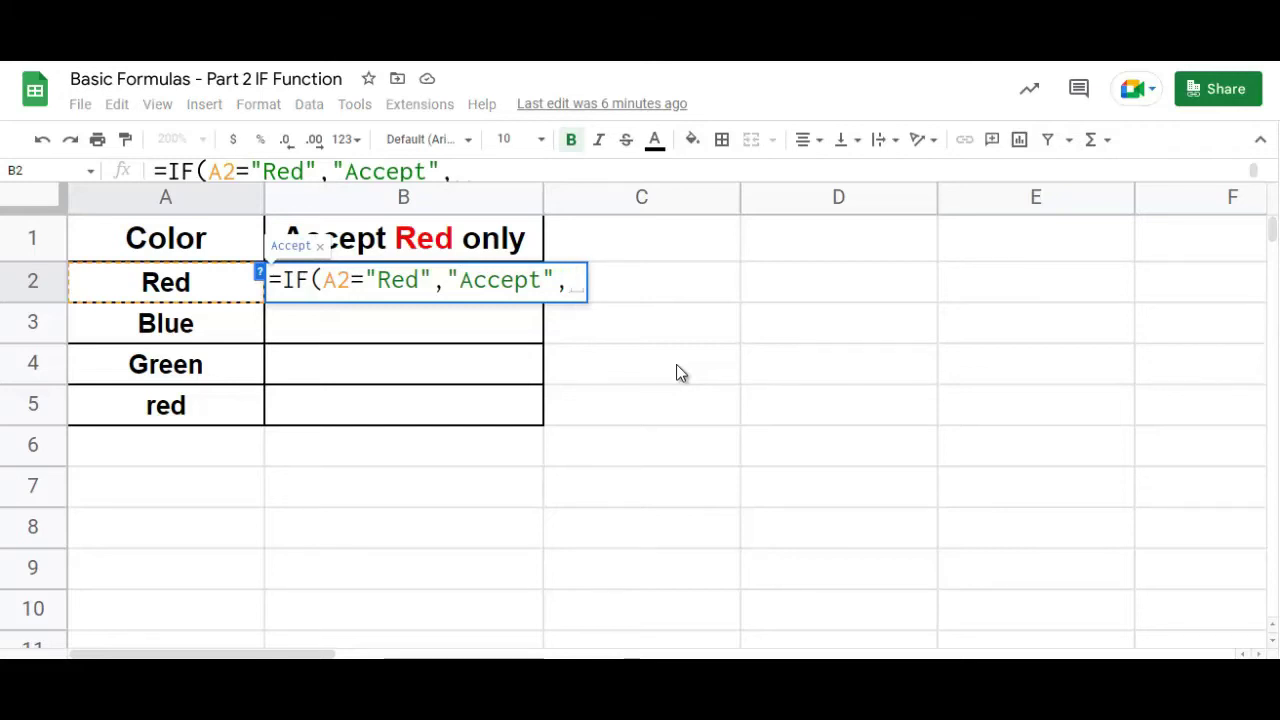
pyautogui.write('"')
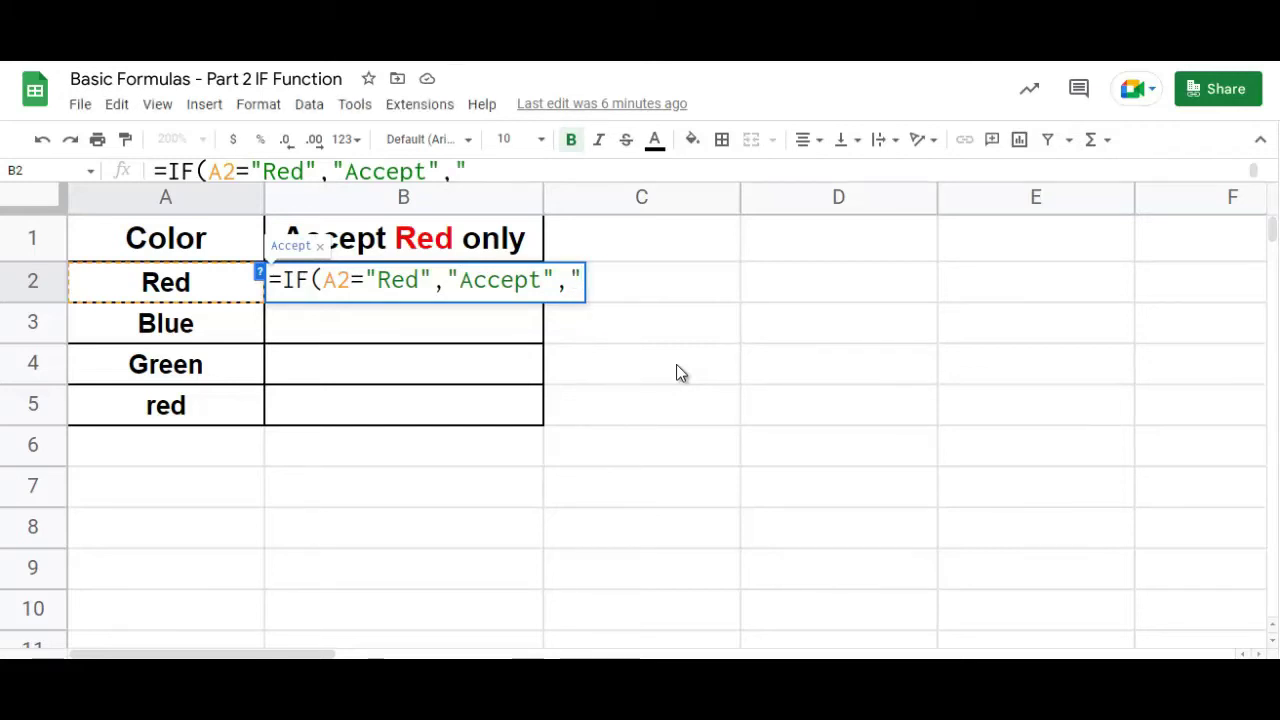
pyautogui.write('Reject')
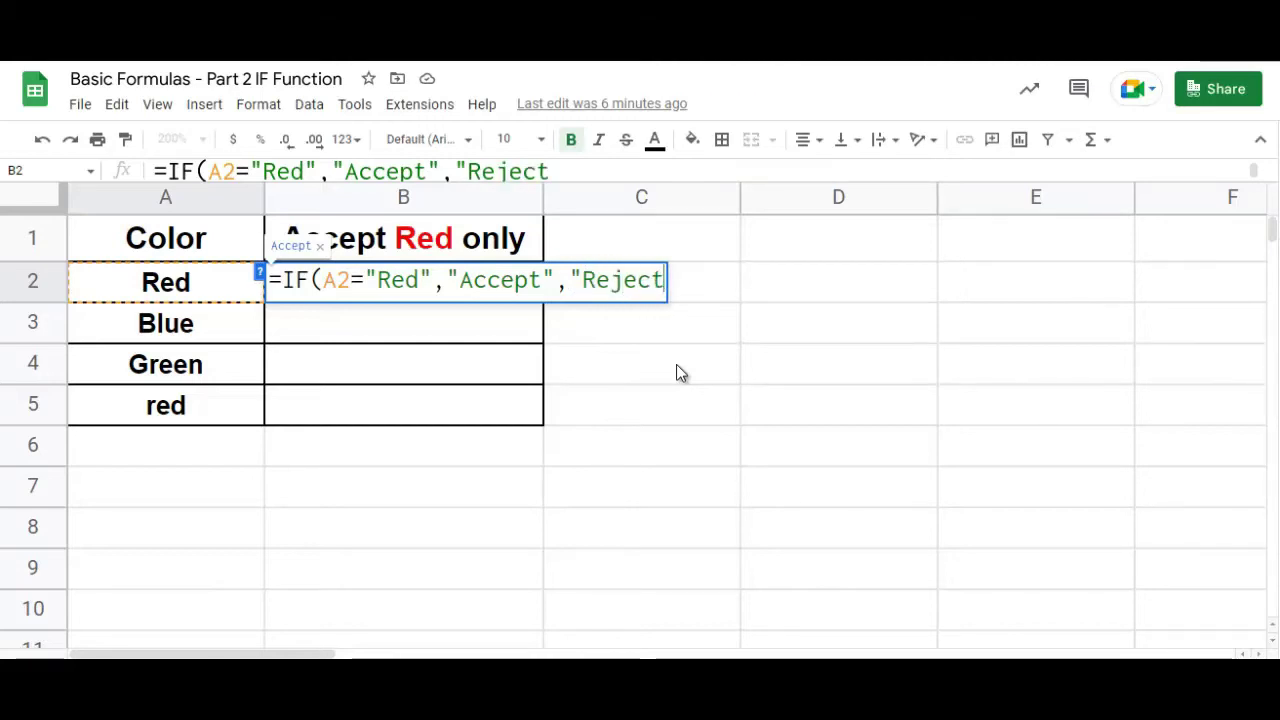
pyautogui.write('"')
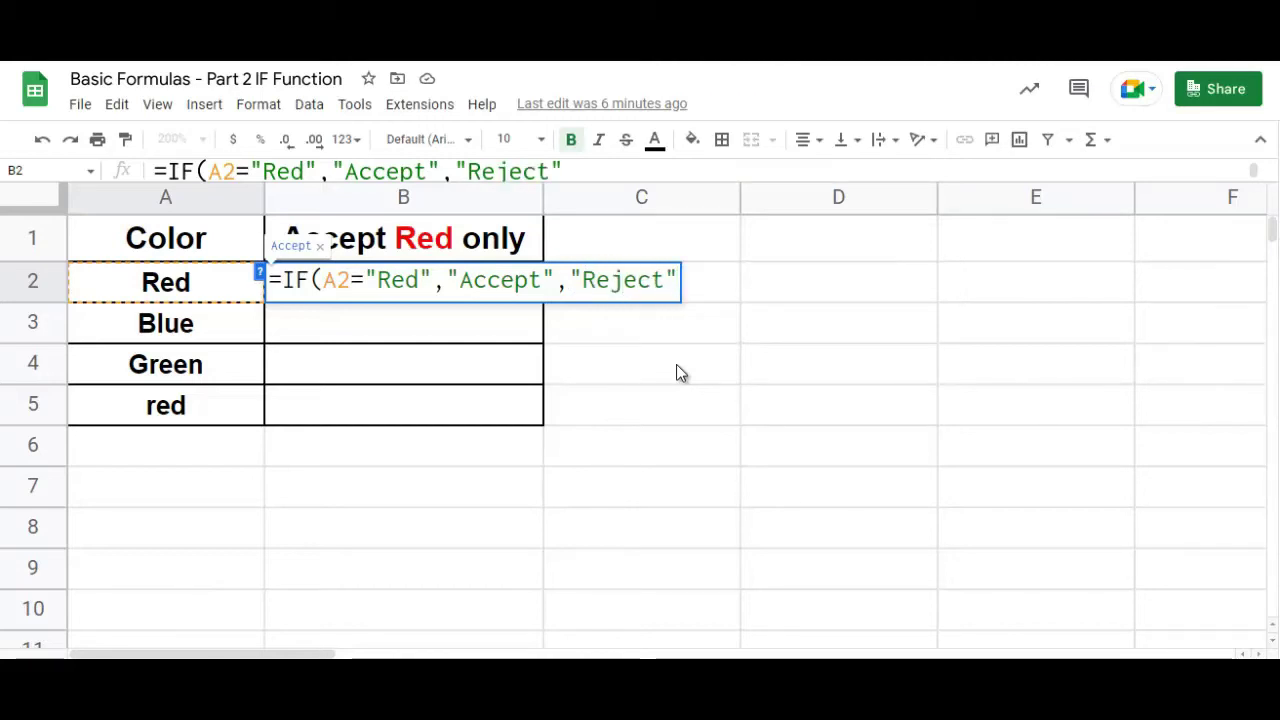
pyautogui.write(')')
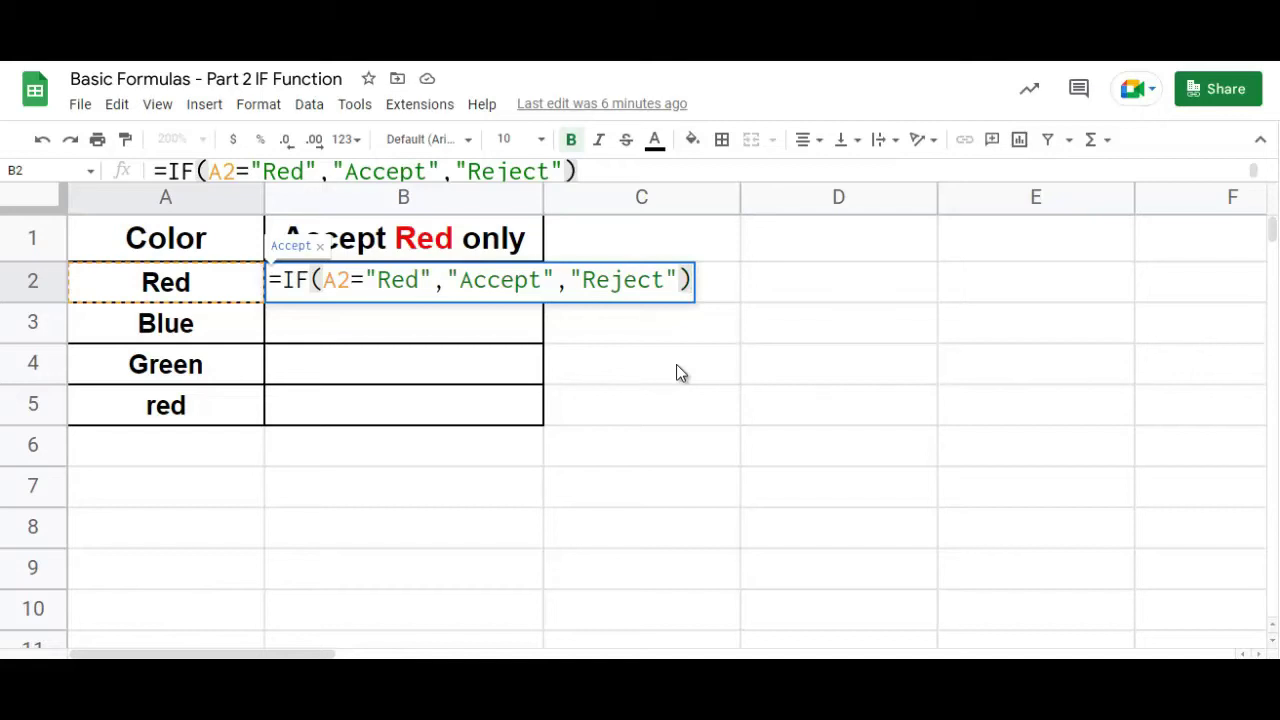
pyautogui.press('Return')
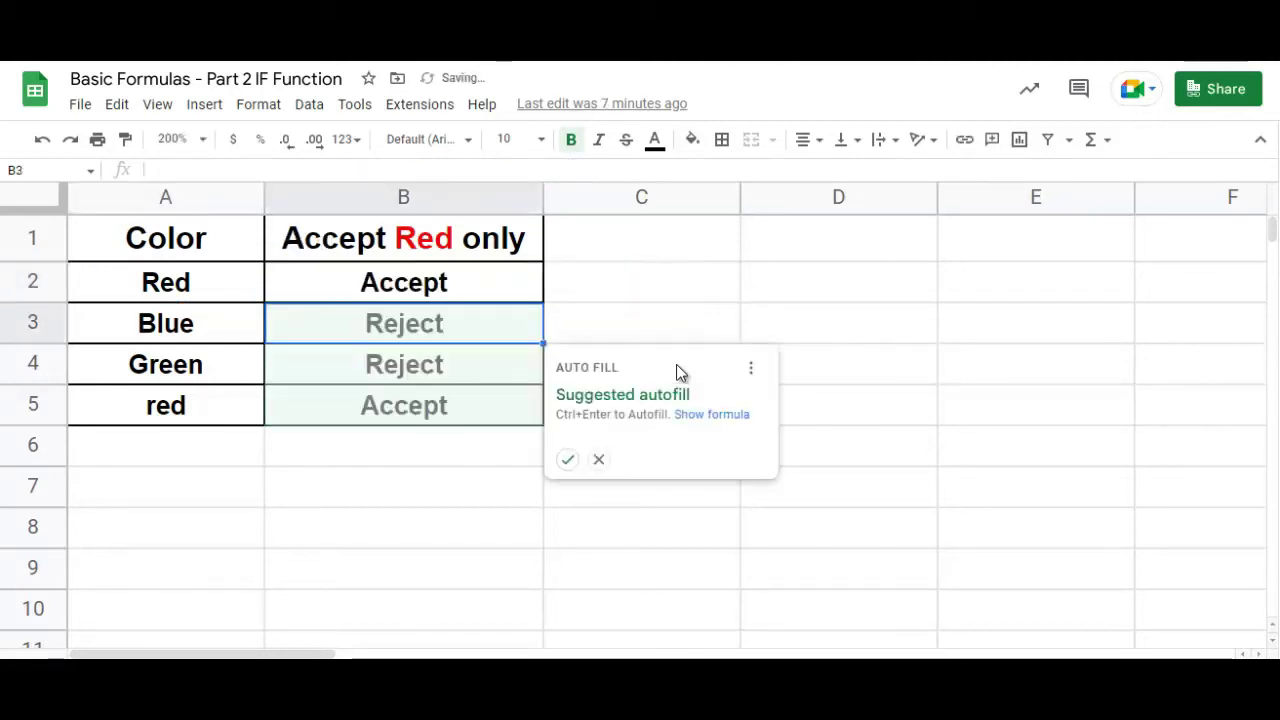
pyautogui.click(567, 458)
# Remove the logical test from the IF formula in B5, keeping its "Accept" and "Reject" results
pyautogui.click(505, 422)
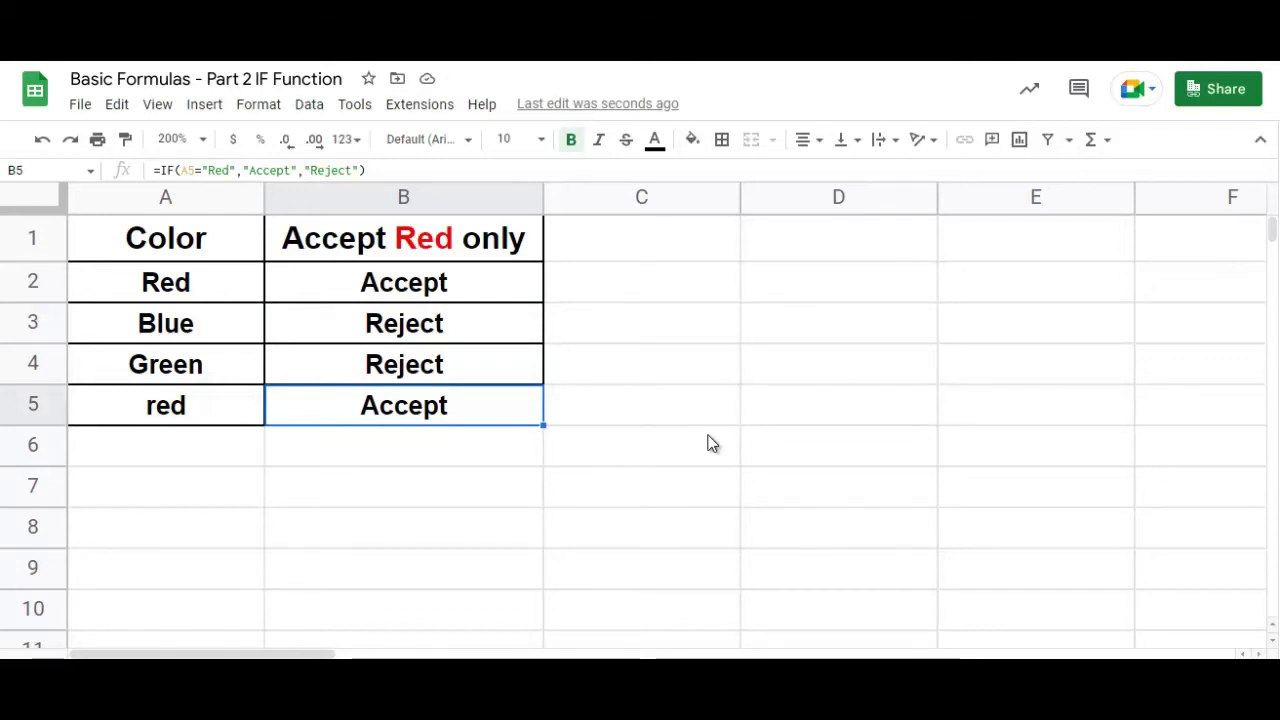
pyautogui.press('Return')
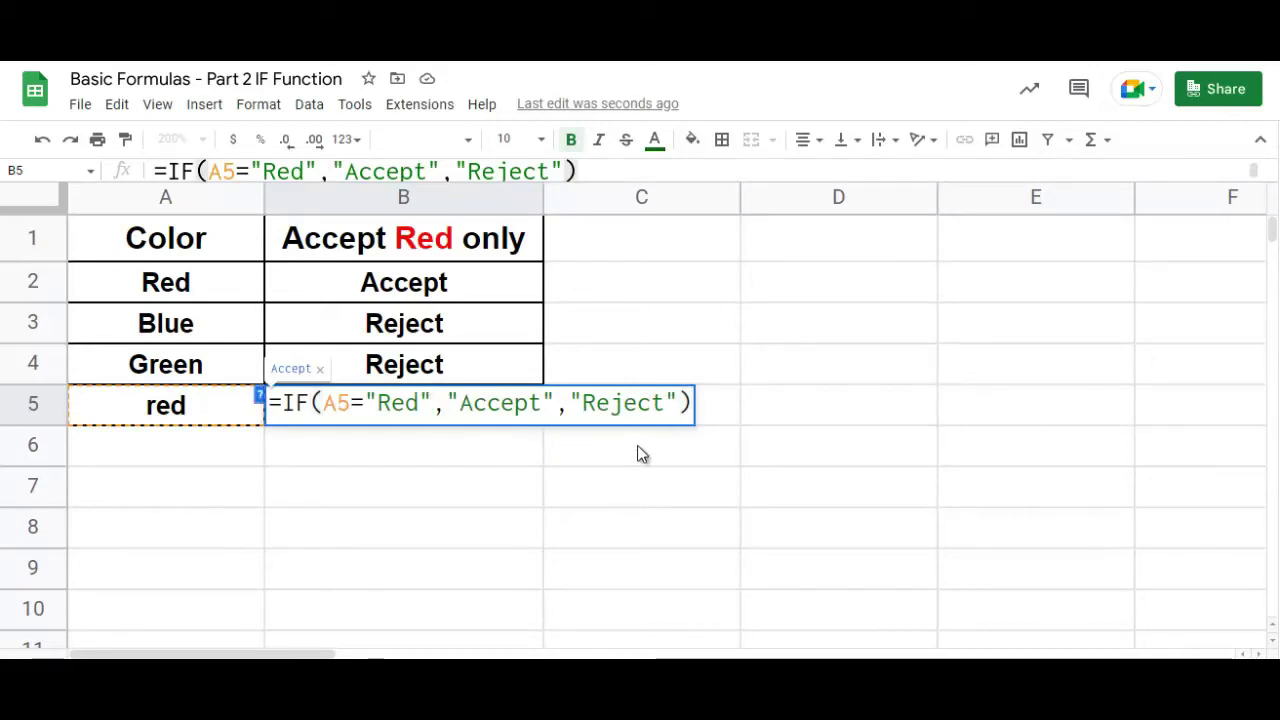
pyautogui.press('BackSpace')
pyautogui.press('BackSpace')
pyautogui.press('BackSpace')
pyautogui.press('BackSpace')
pyautogui.press('BackSpace')
pyautogui.press('BackSpace')
pyautogui.press('BackSpace')
pyautogui.press('BackSpace')
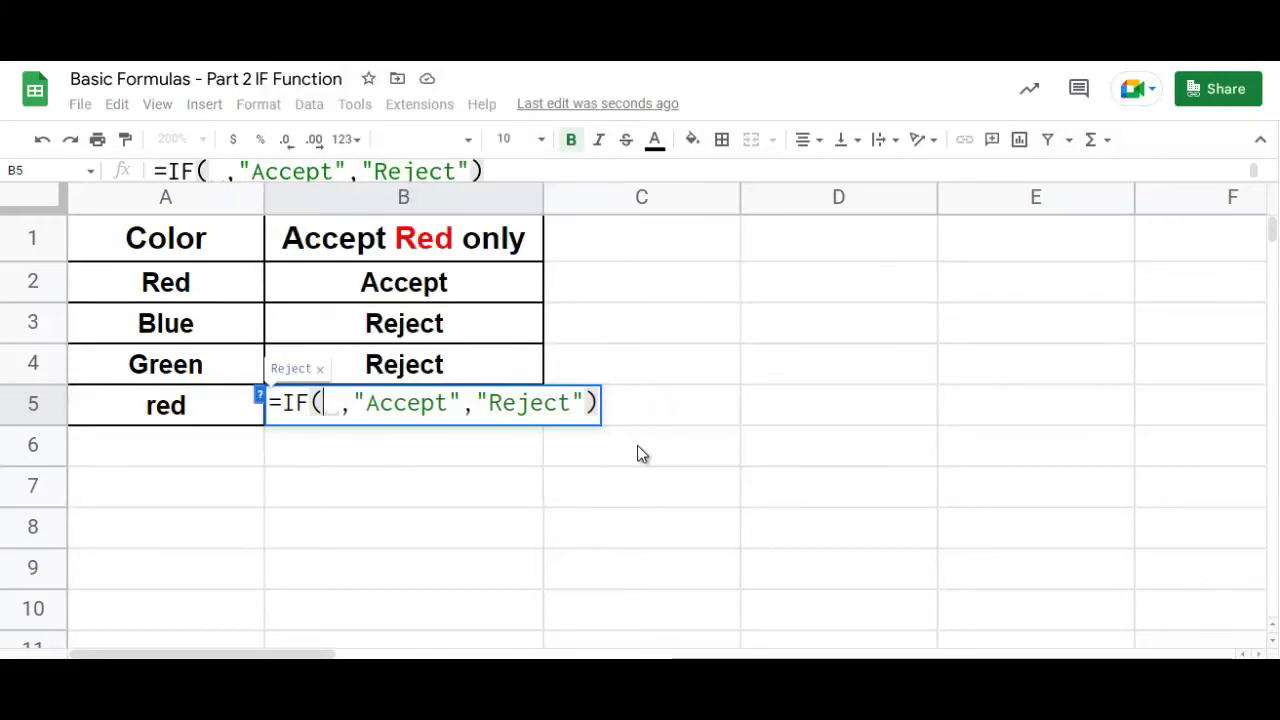
# Insert EXACT(A5,"Red") as the logical test of the IF formula in B5 and commit the formula
pyautogui.write('EXACT')
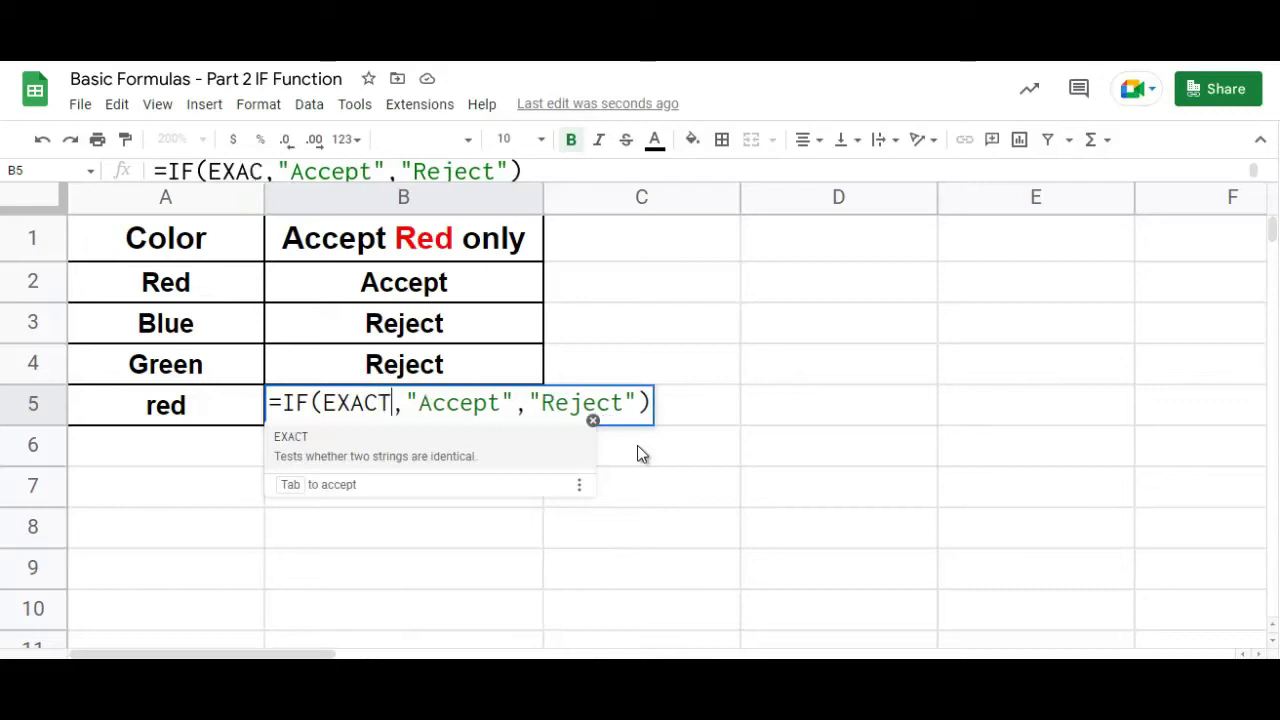
pyautogui.write('(')
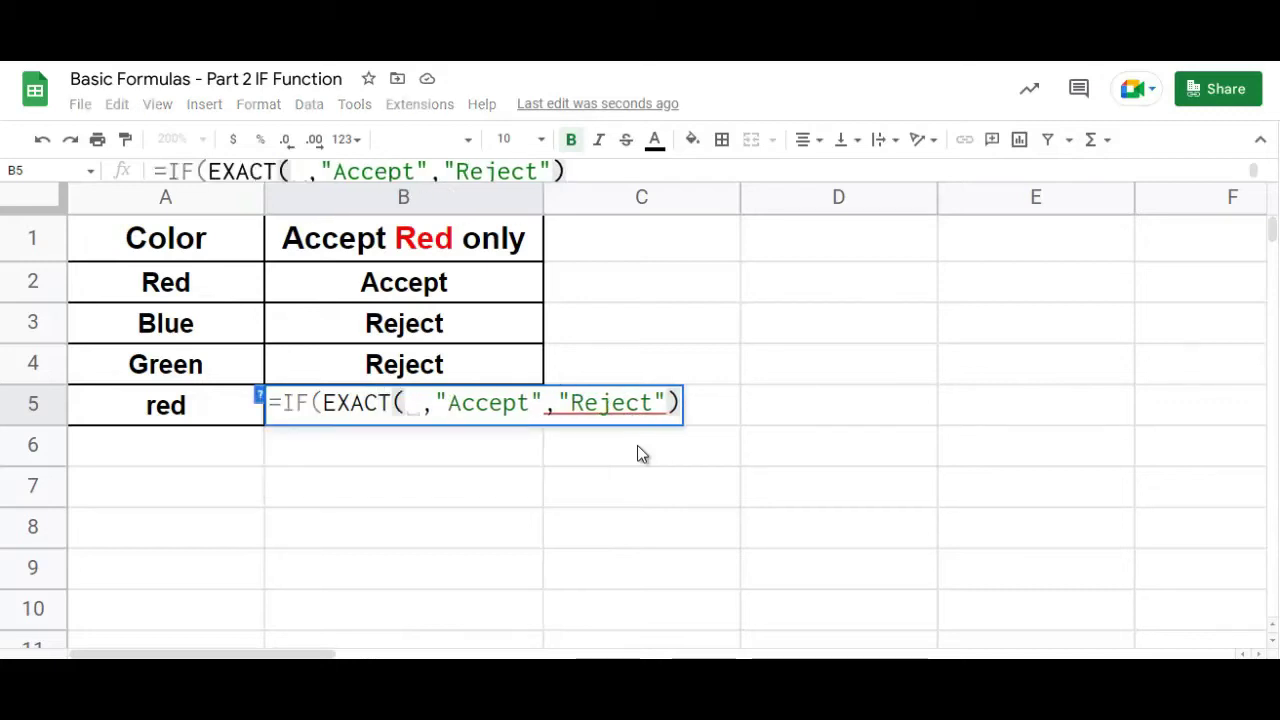
pyautogui.click(199, 404)
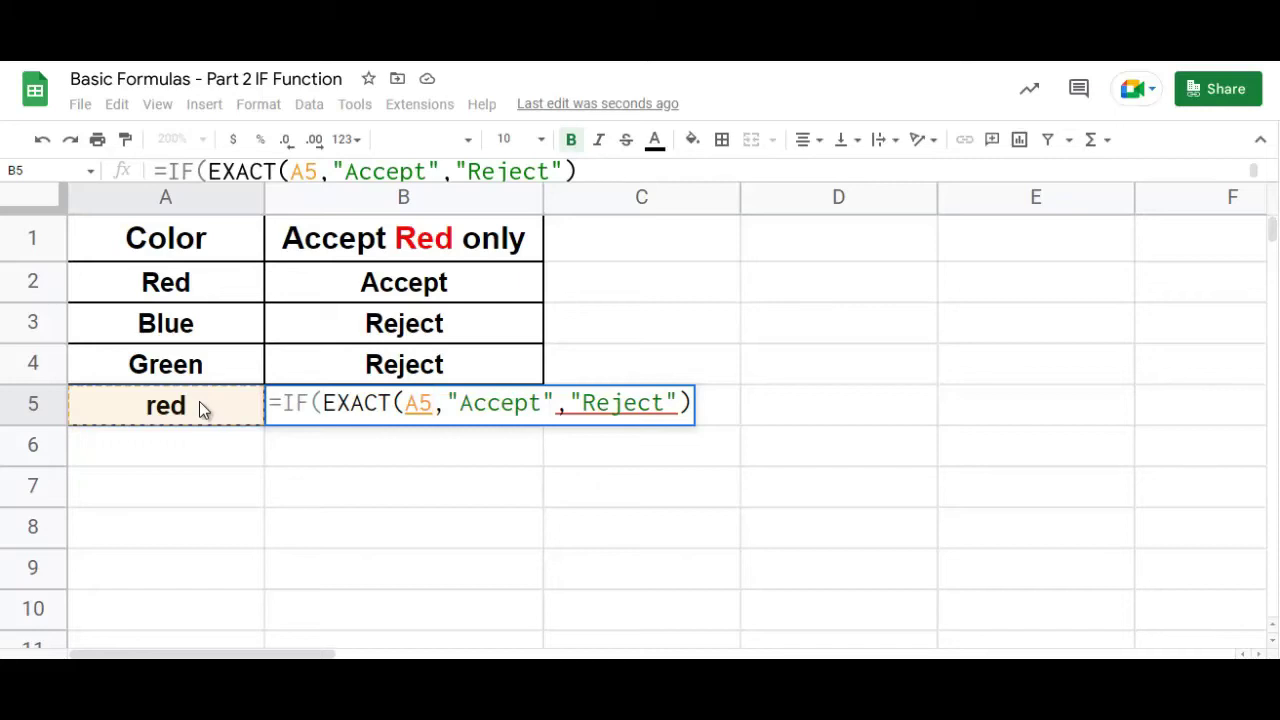
pyautogui.write(',')
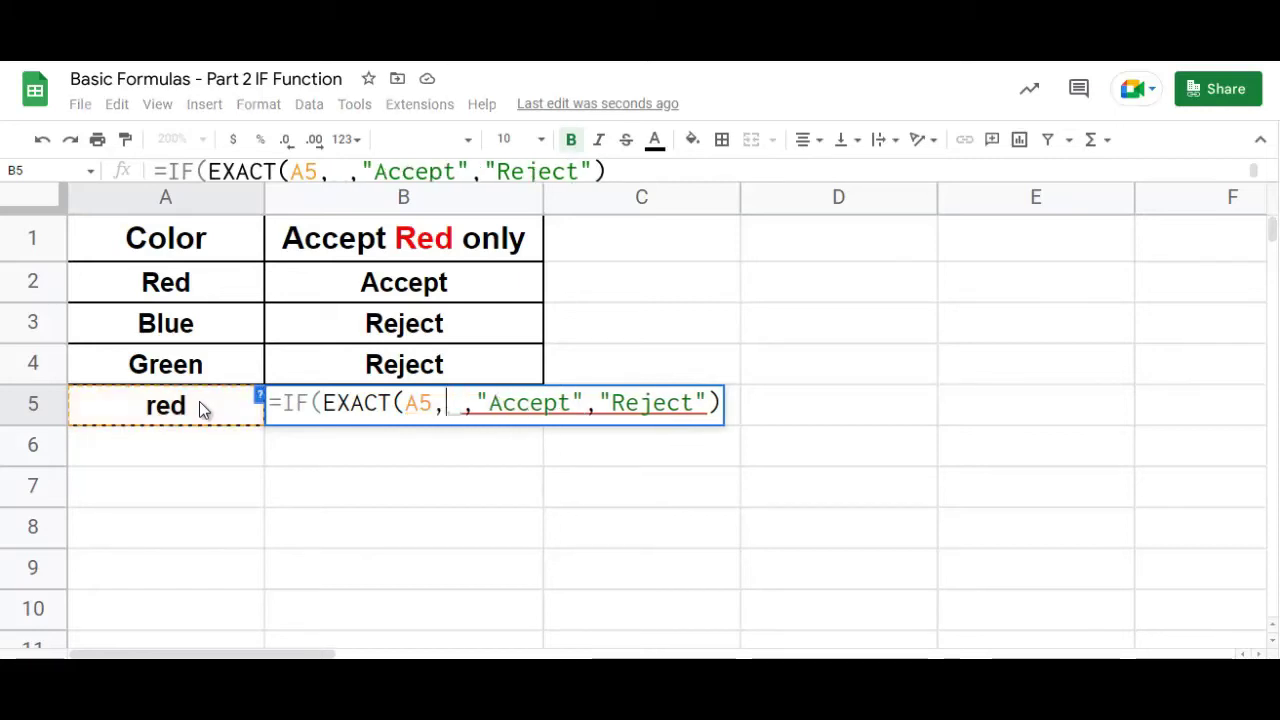
pyautogui.write('"')
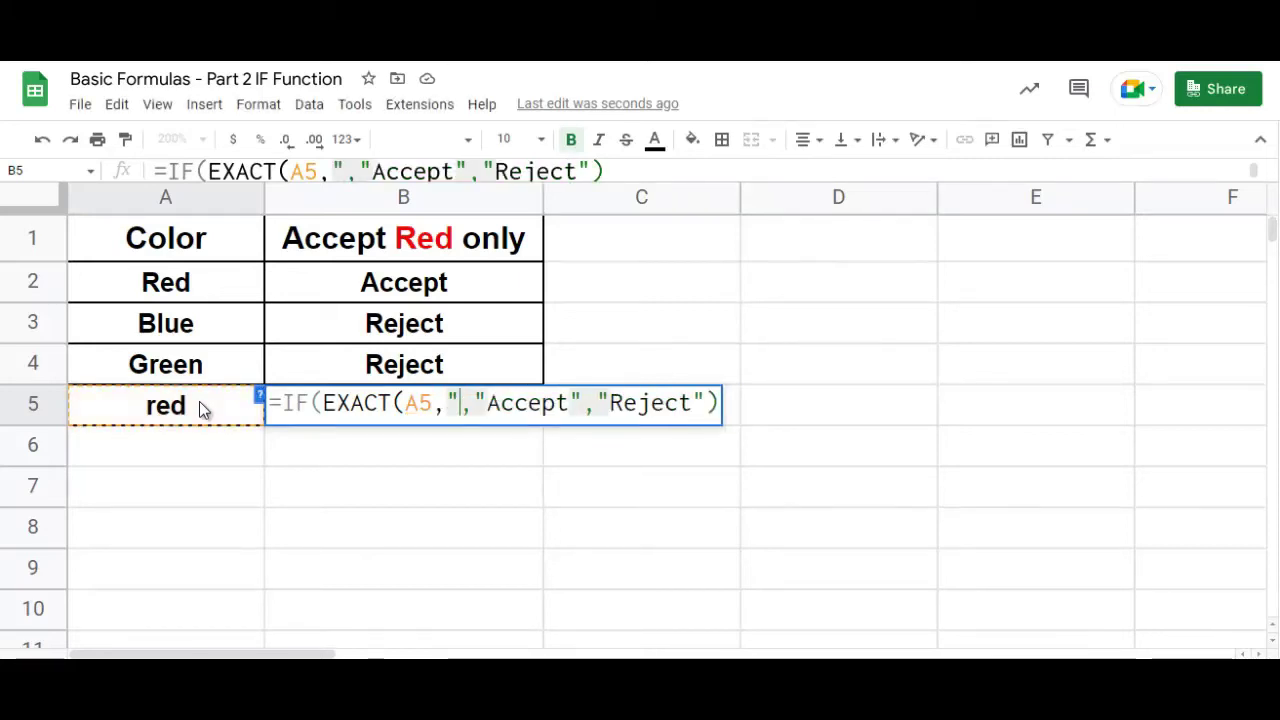
pyautogui.write('Red')
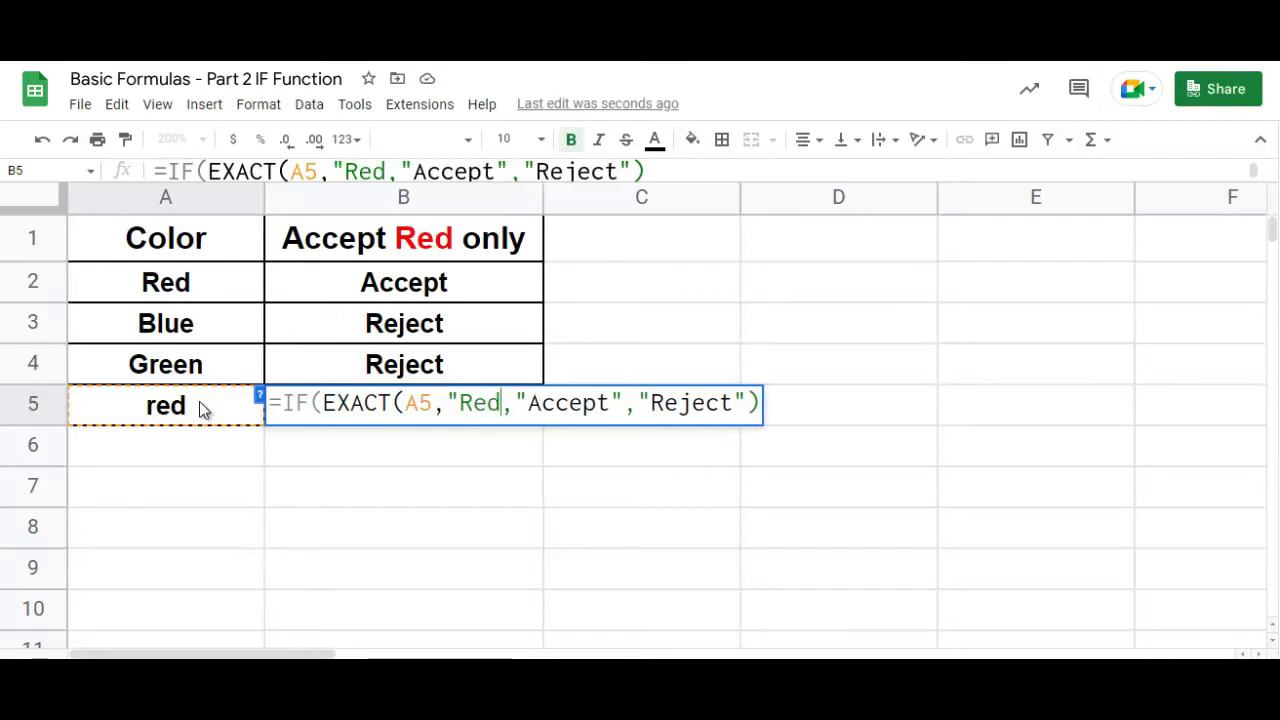
pyautogui.write('"')
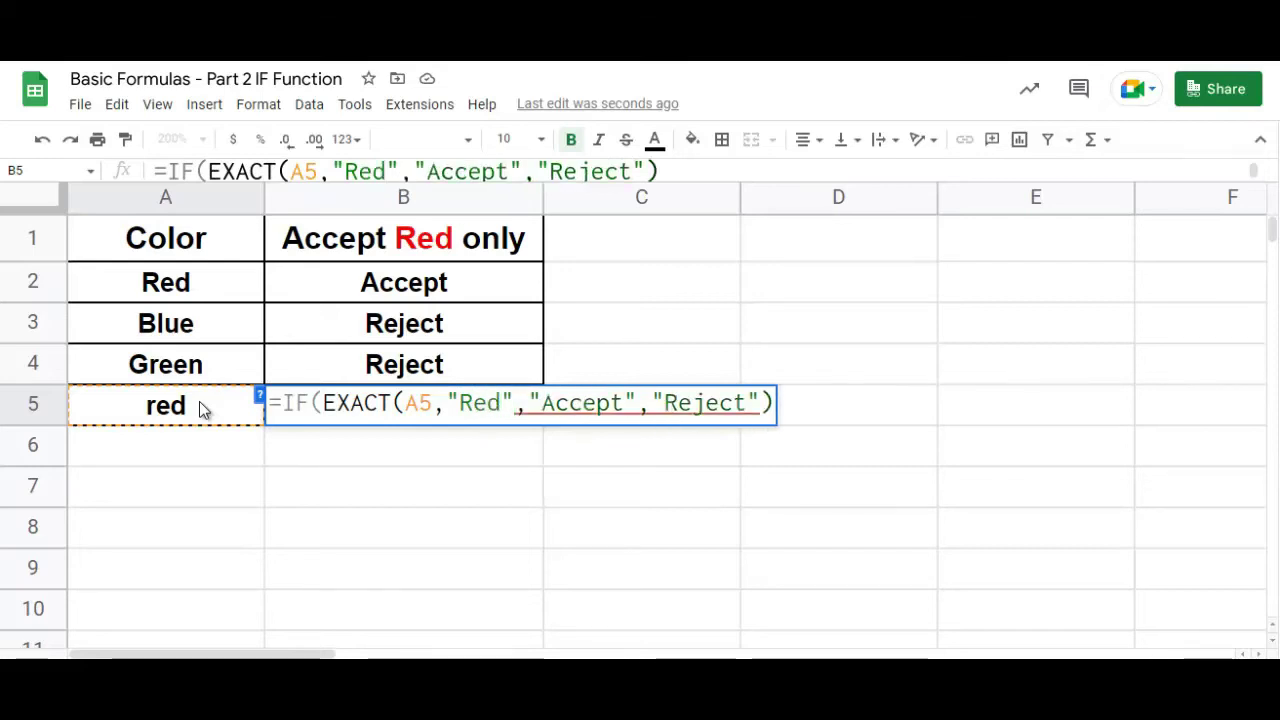
pyautogui.write(')')
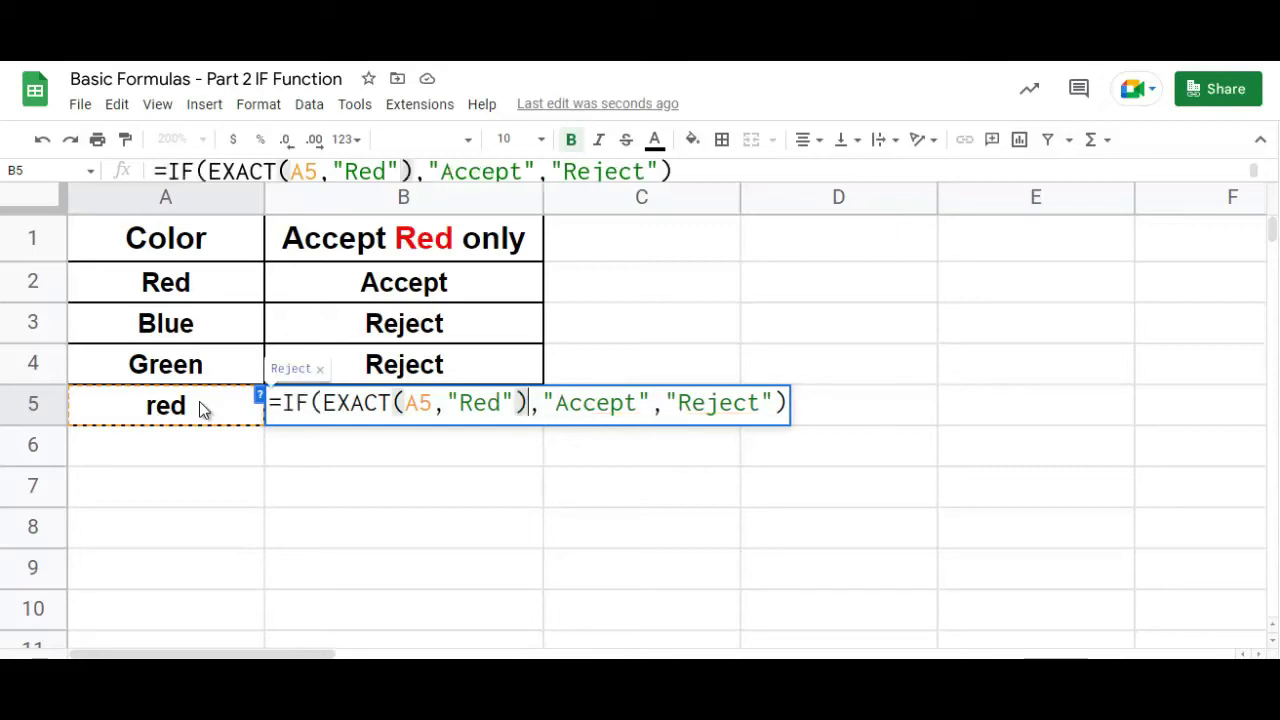
pyautogui.press('Return')
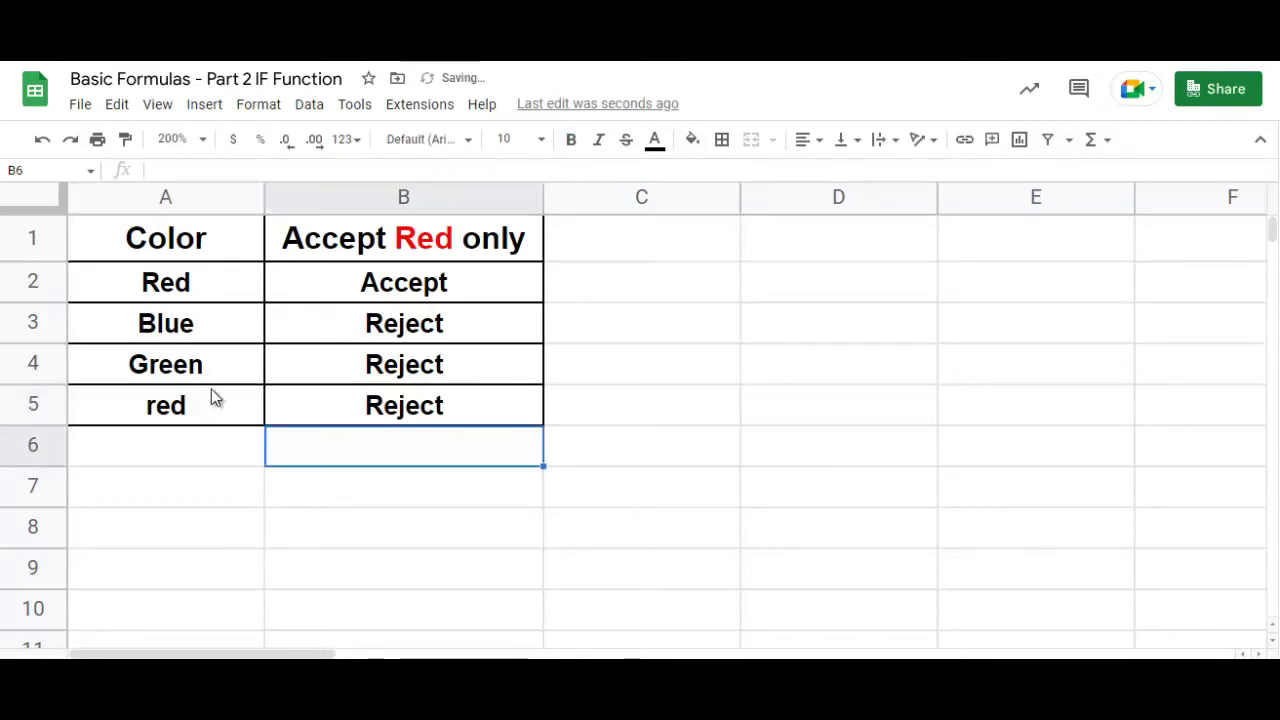
pyautogui.click(483, 415)
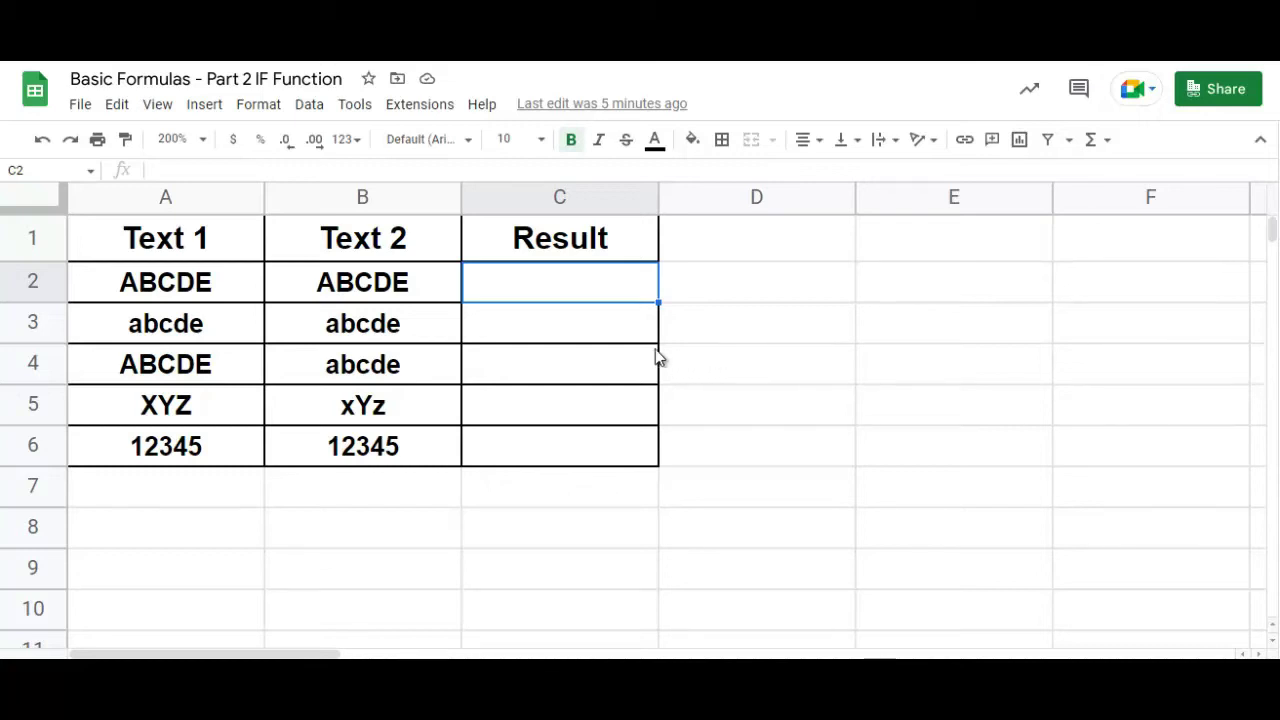
# Enter =EXACT(A2,B2) in C2 of the text comparison table and accept the suggested autofill for C3:C6
pyautogui.write('=')
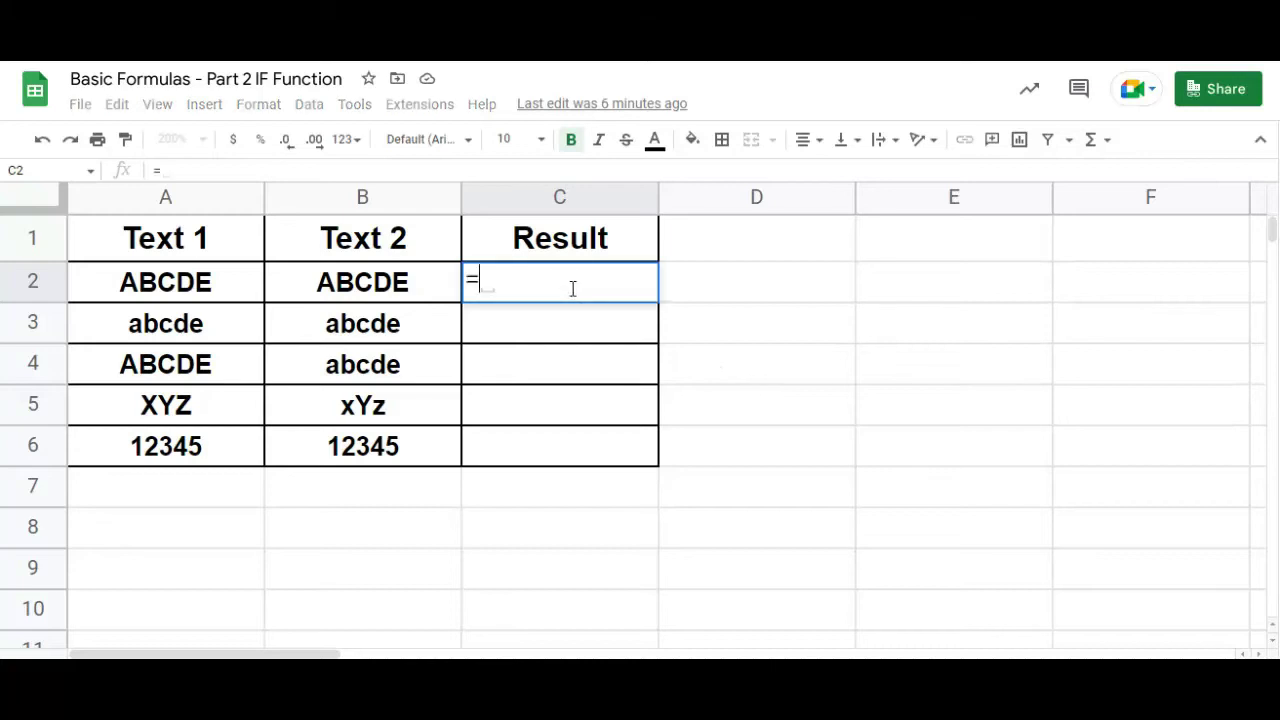
pyautogui.write('EXACT(')
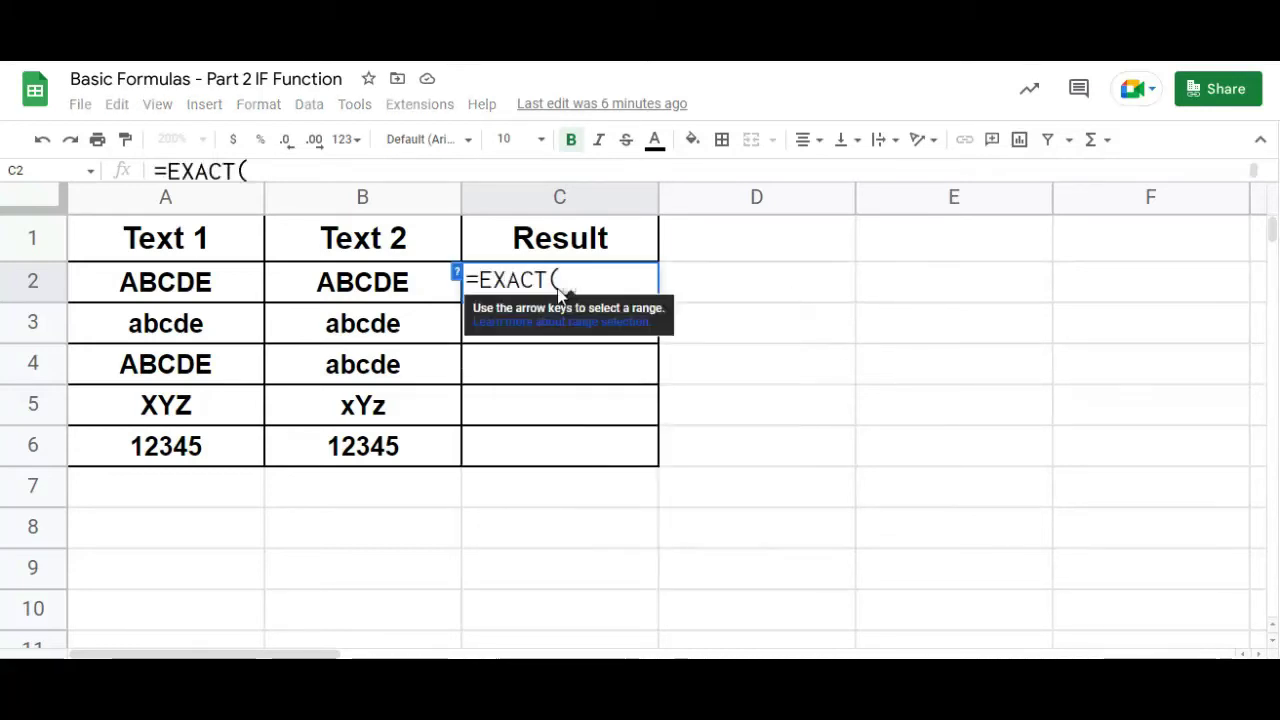
pyautogui.click(234, 282)
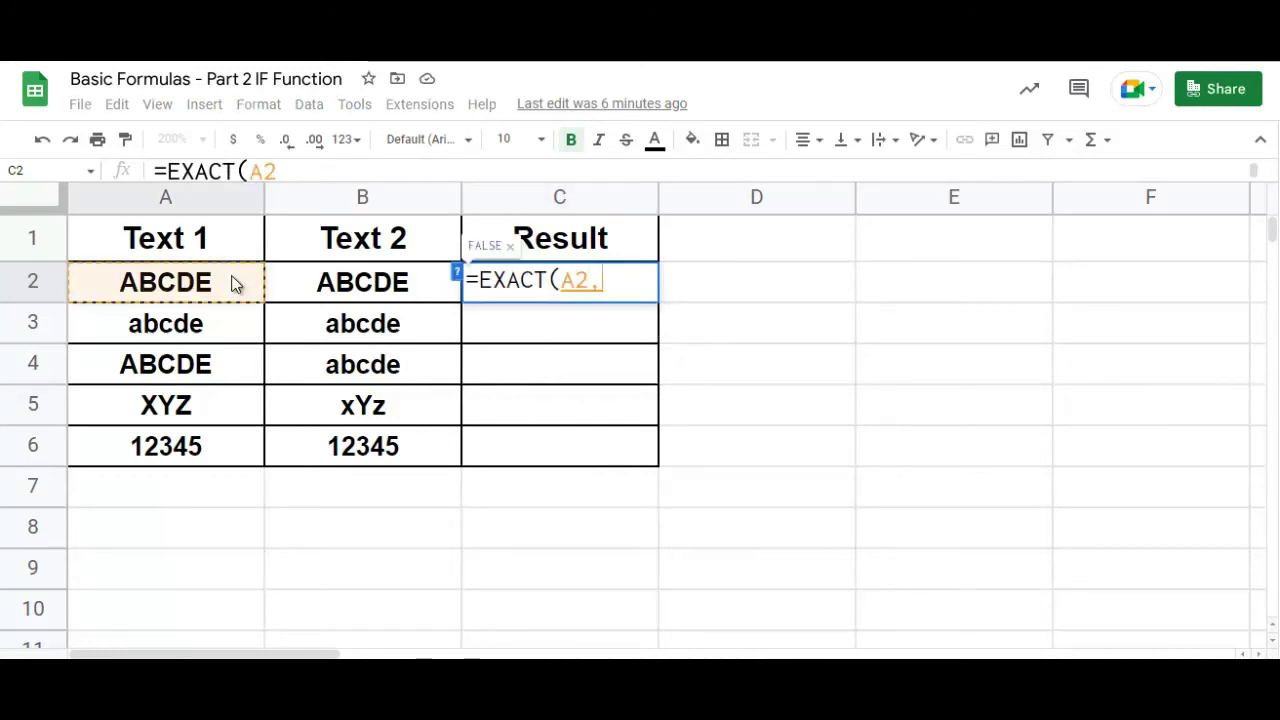
pyautogui.write(',')
pyautogui.click(334, 296)
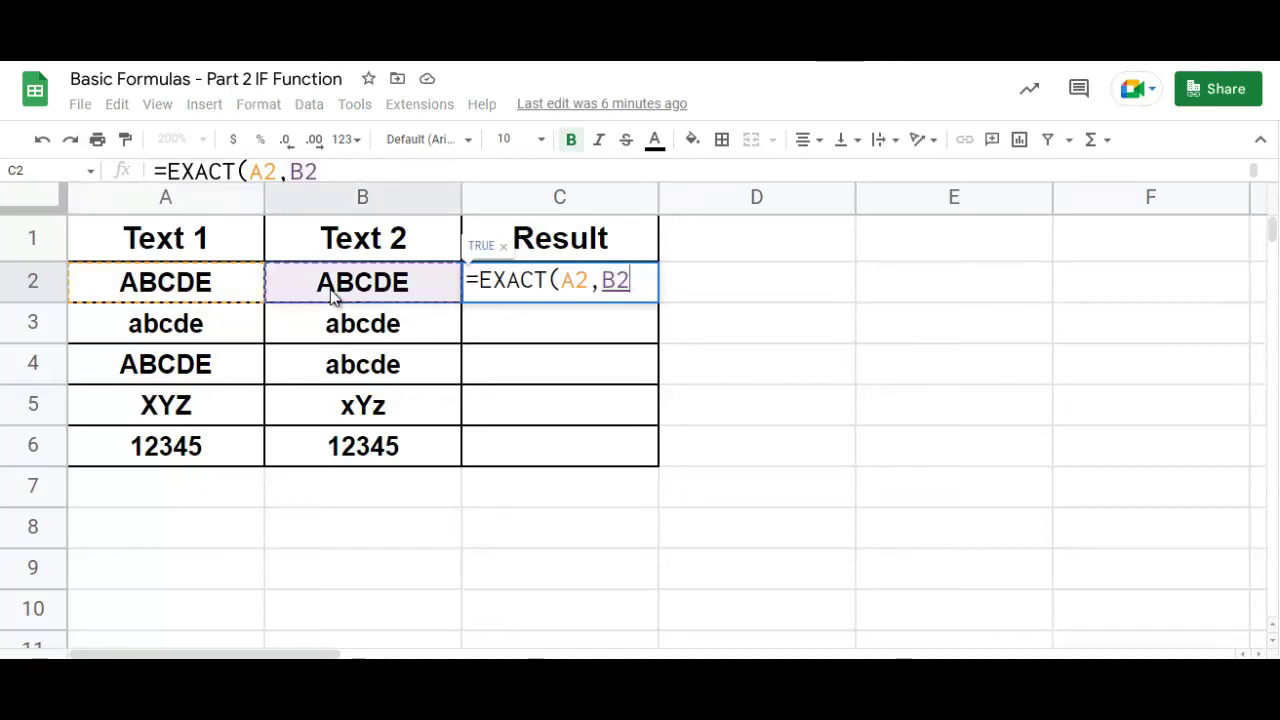
pyautogui.write(')')
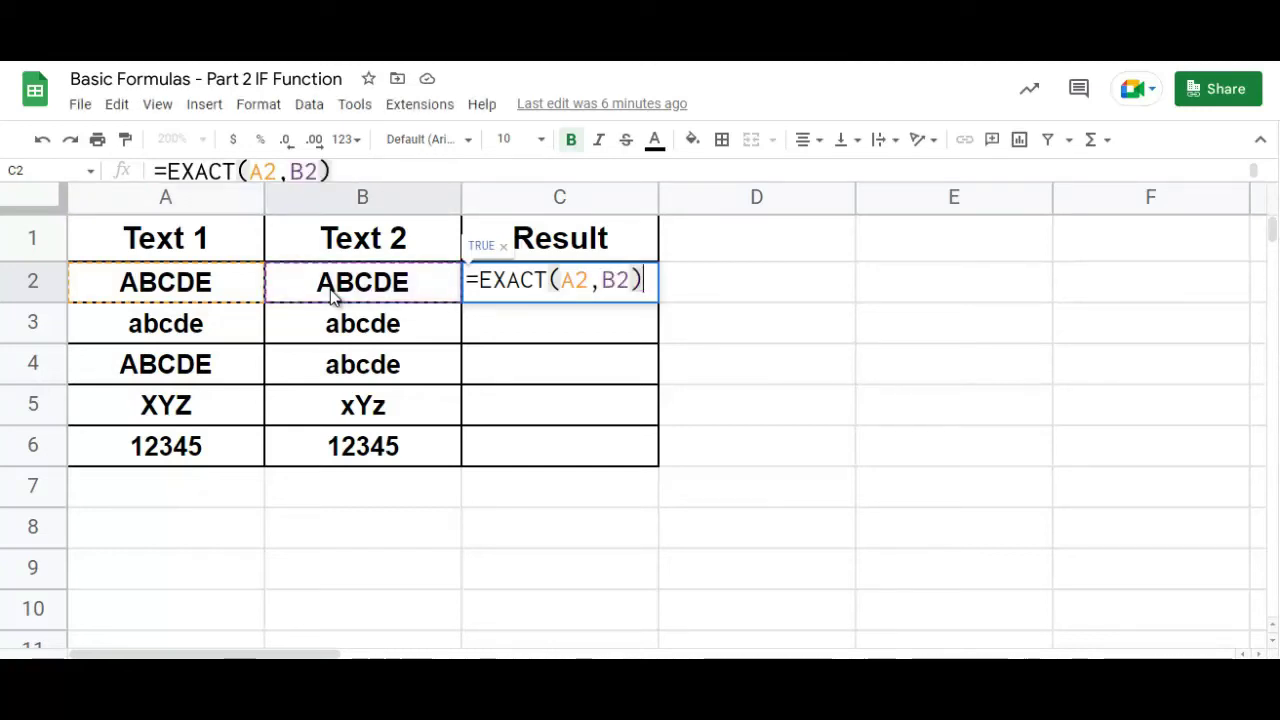
pyautogui.press('Return')
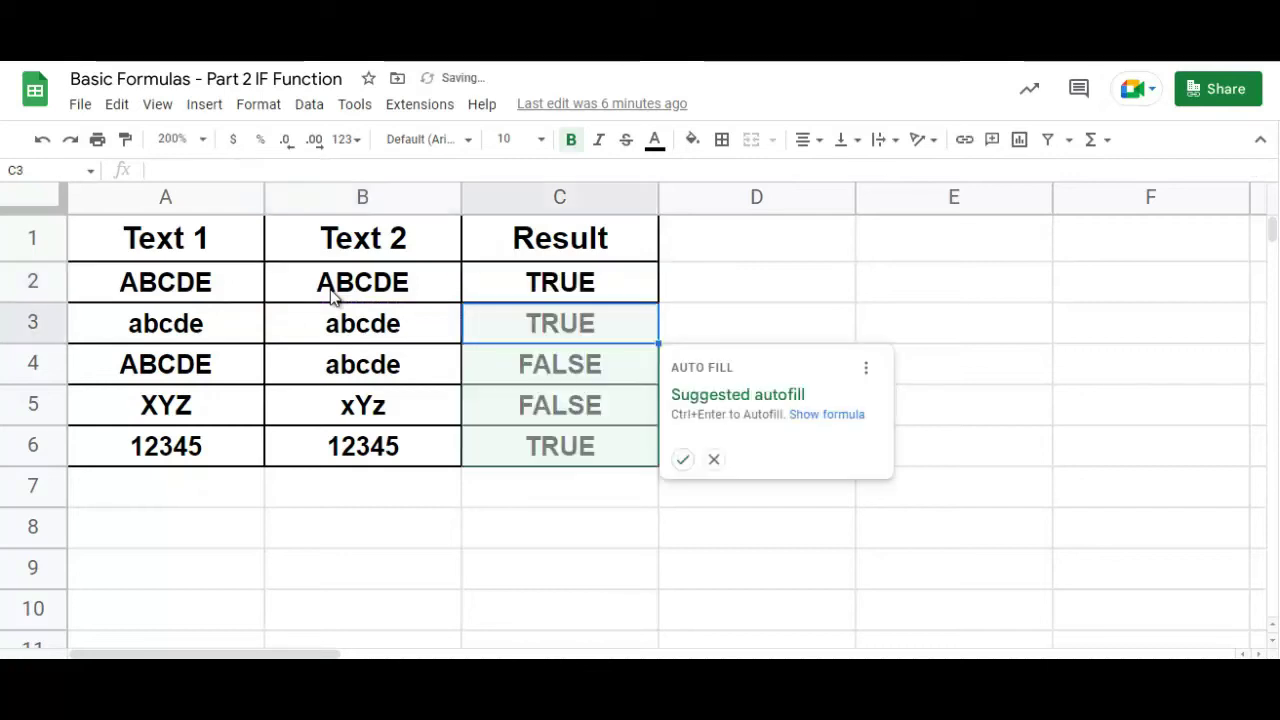
pyautogui.click(682, 460)
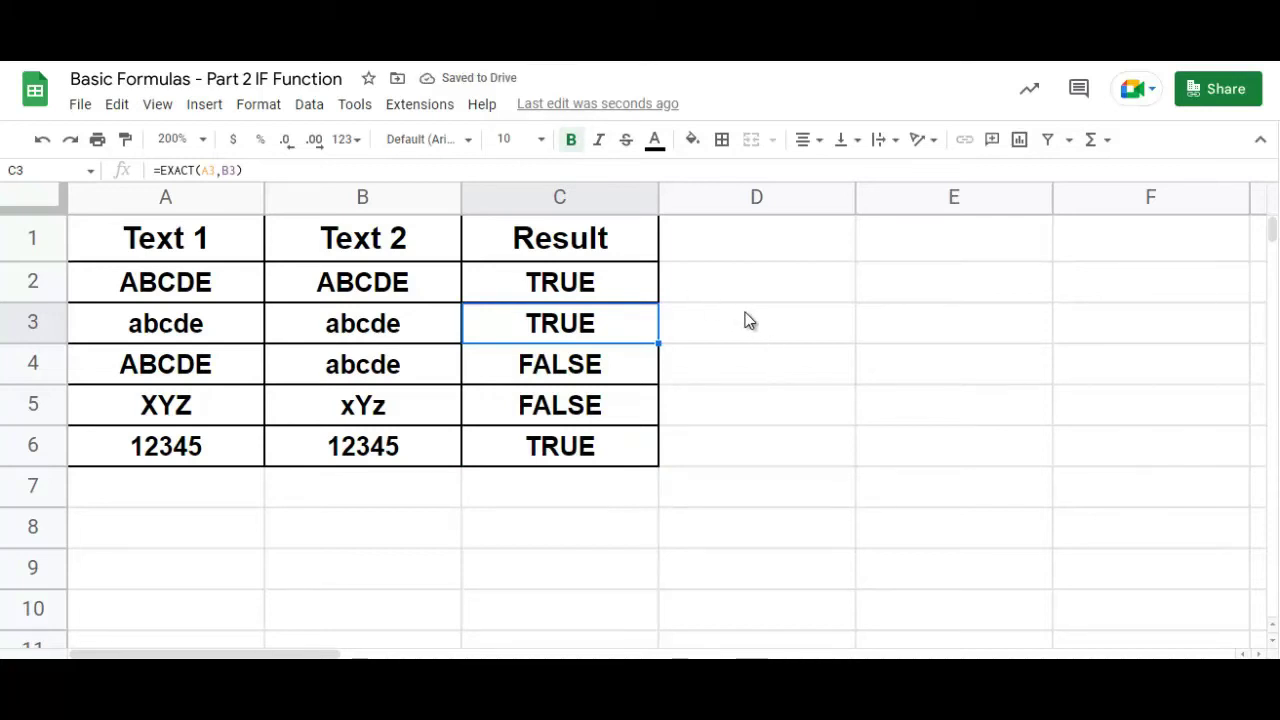
# Review the EXACT formulas and results in C2:C5 against the Text 1 and Text 2 values
pyautogui.press('Down')
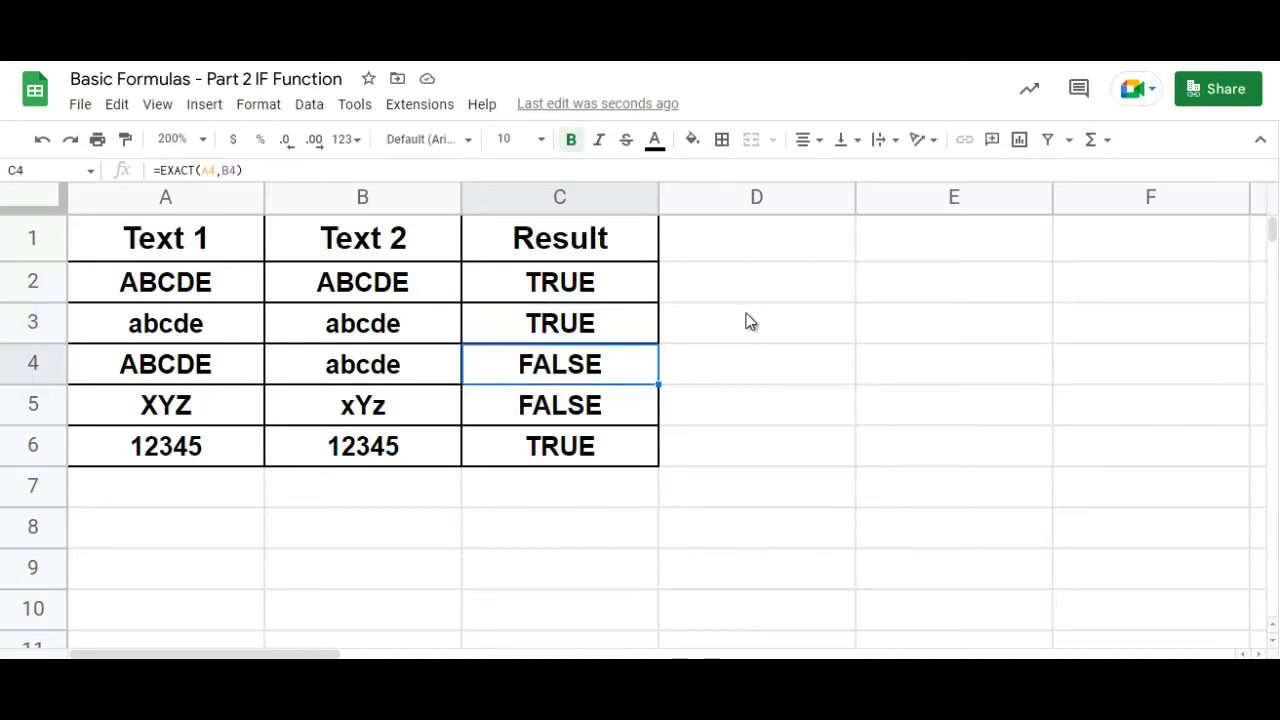
pyautogui.press('Up')
pyautogui.press('Up')
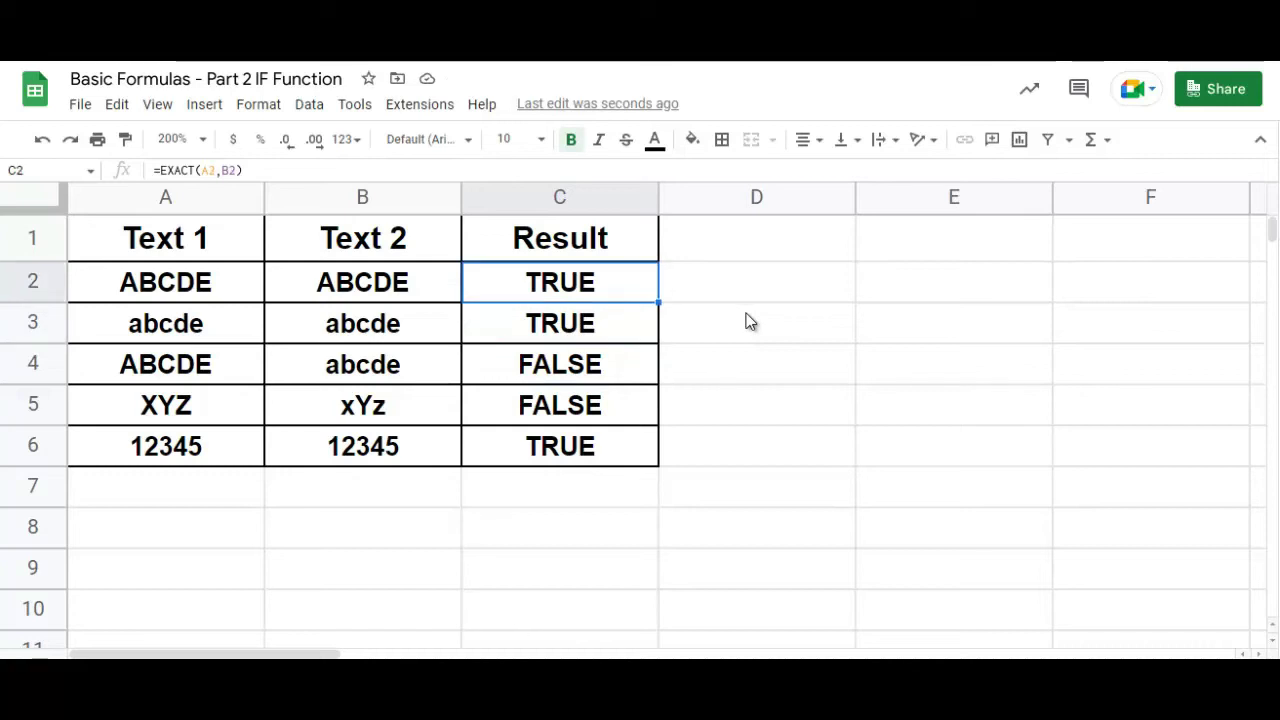
pyautogui.press('Down')
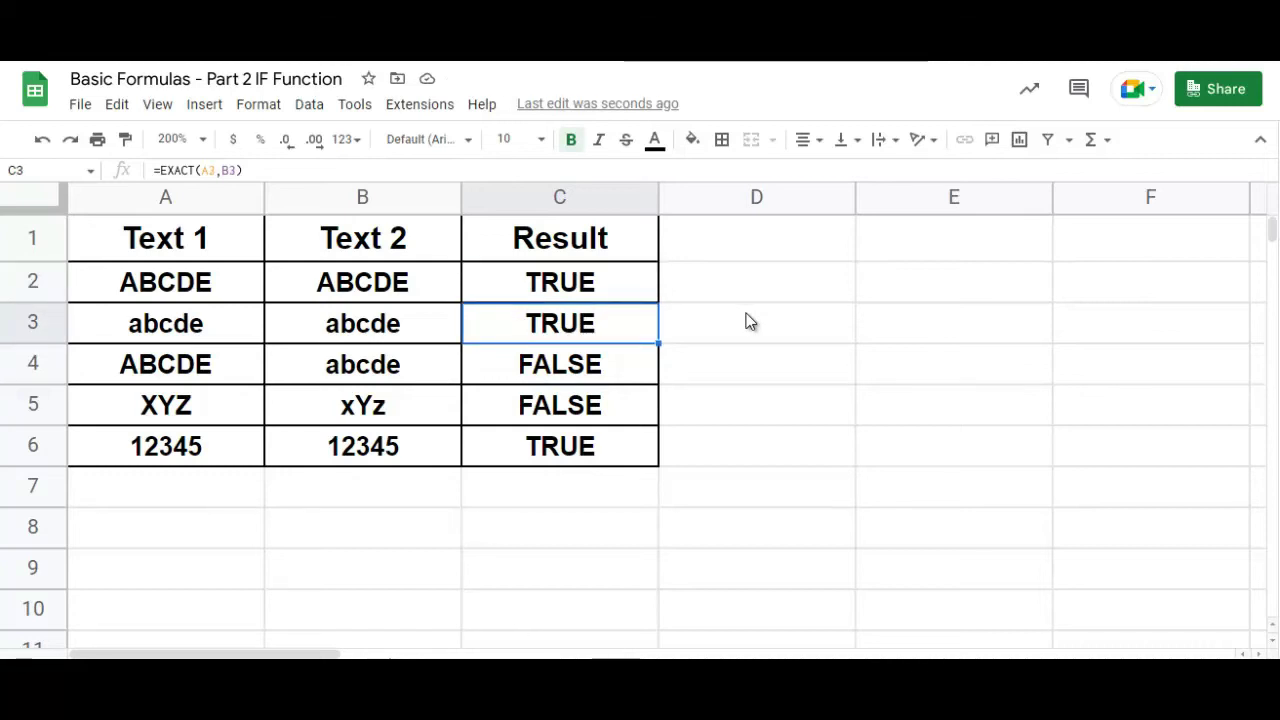
pyautogui.press('Down')
pyautogui.press('Down')
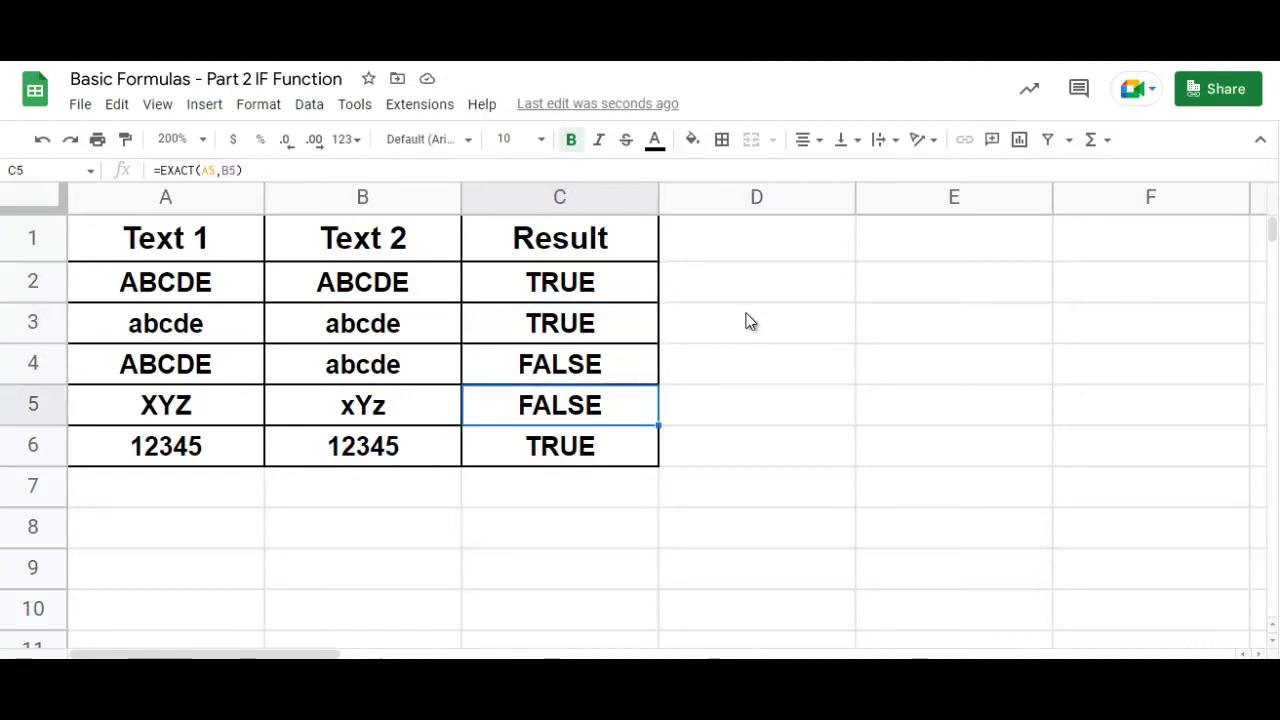
pyautogui.press('Up')
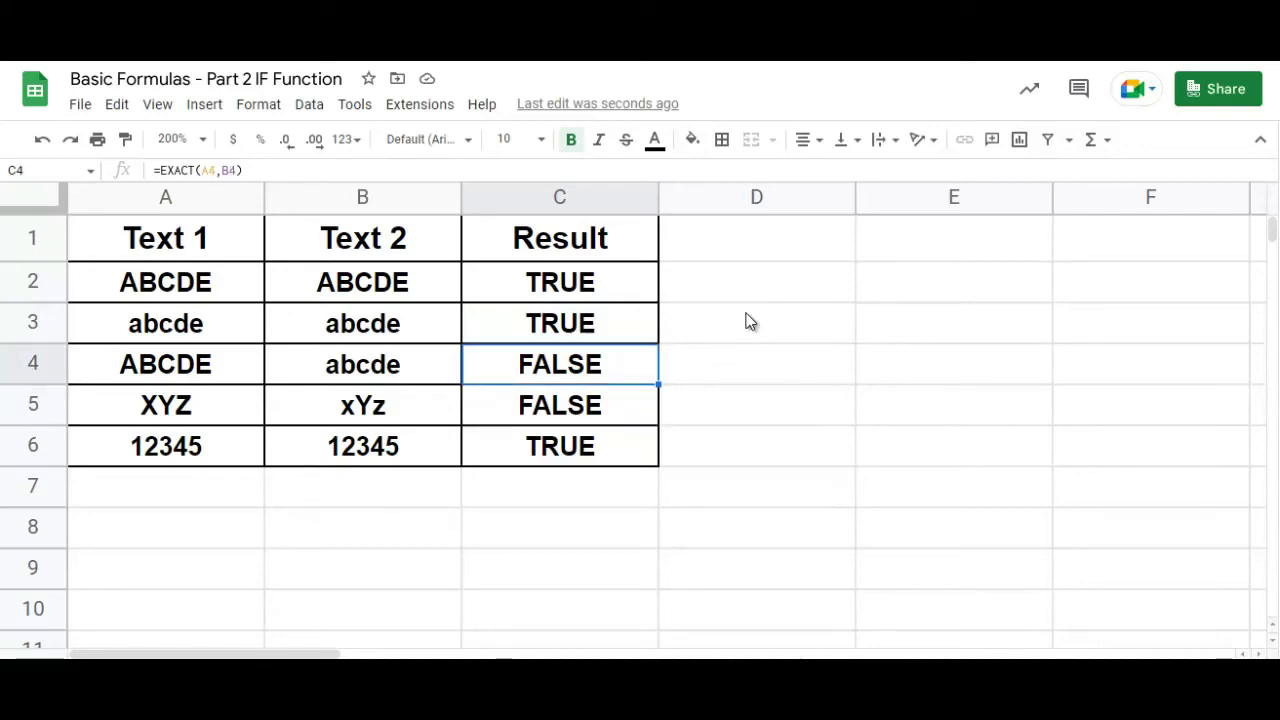
pyautogui.press('Up')
pyautogui.press('Up')
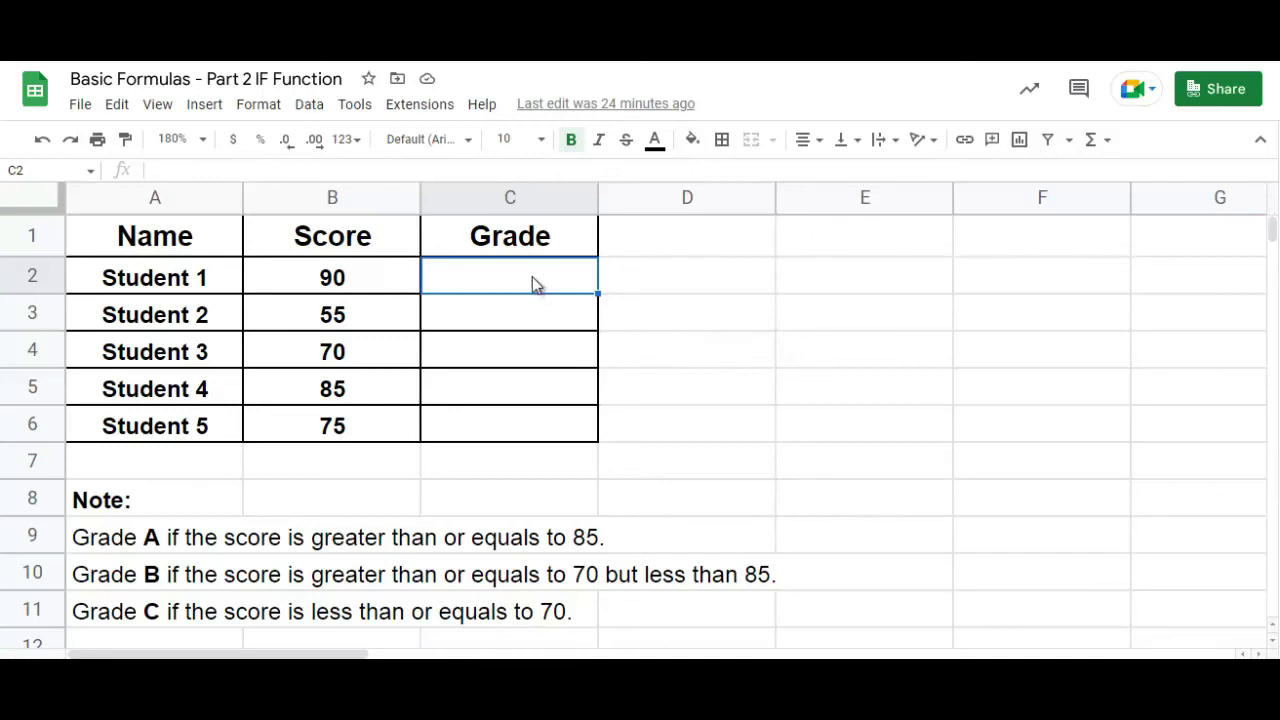
# Begin an IF formula in C2 of the grade table that returns "A" when the score B2>=85
pyautogui.write('=')
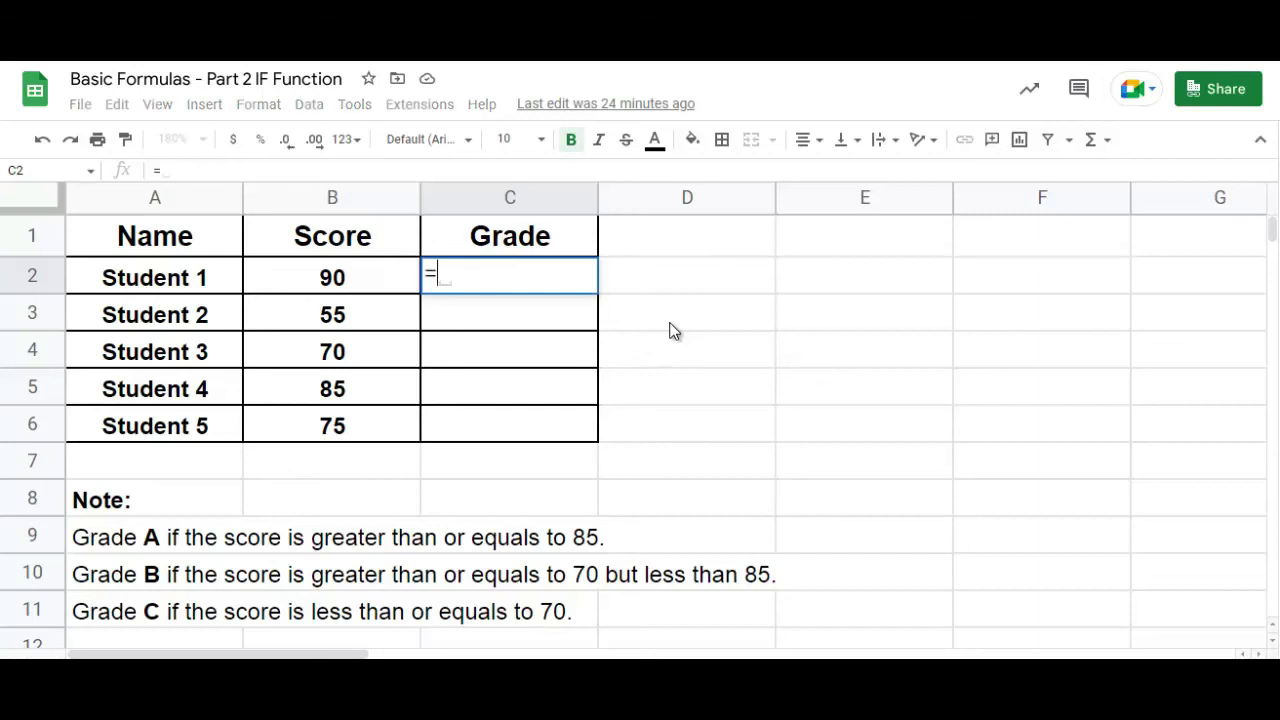
pyautogui.write('IF(')
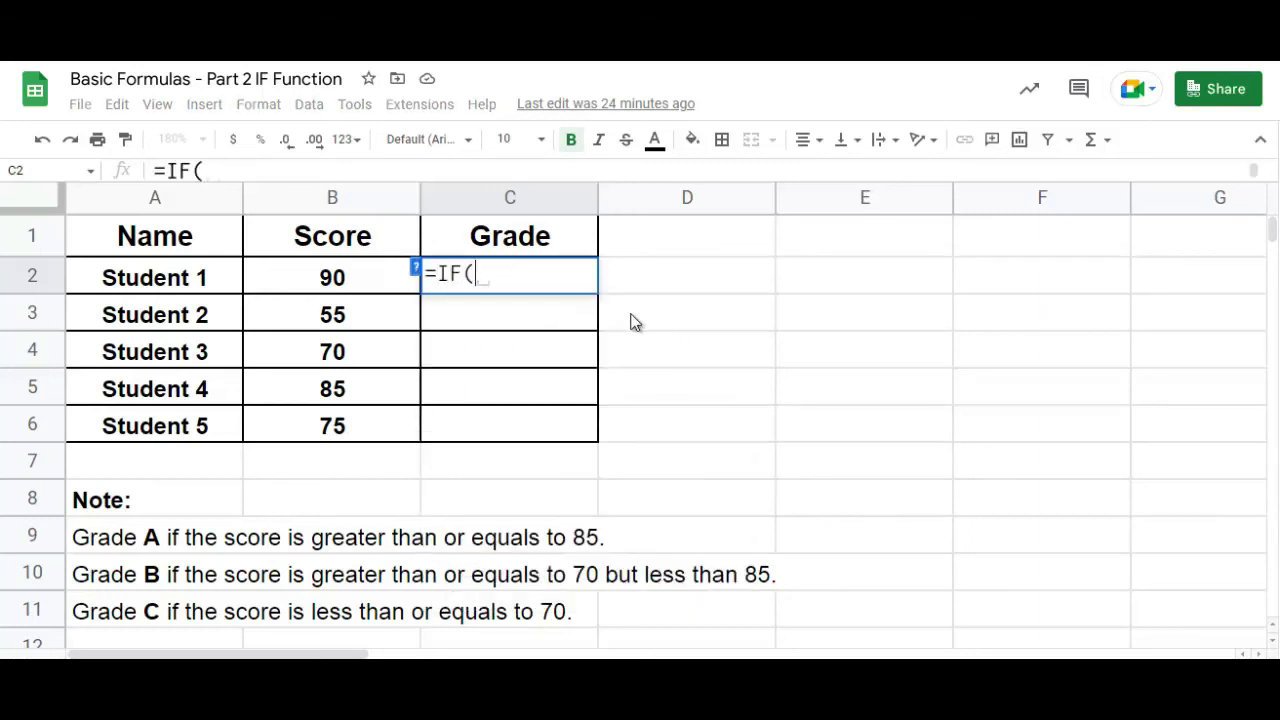
pyautogui.click(378, 285)
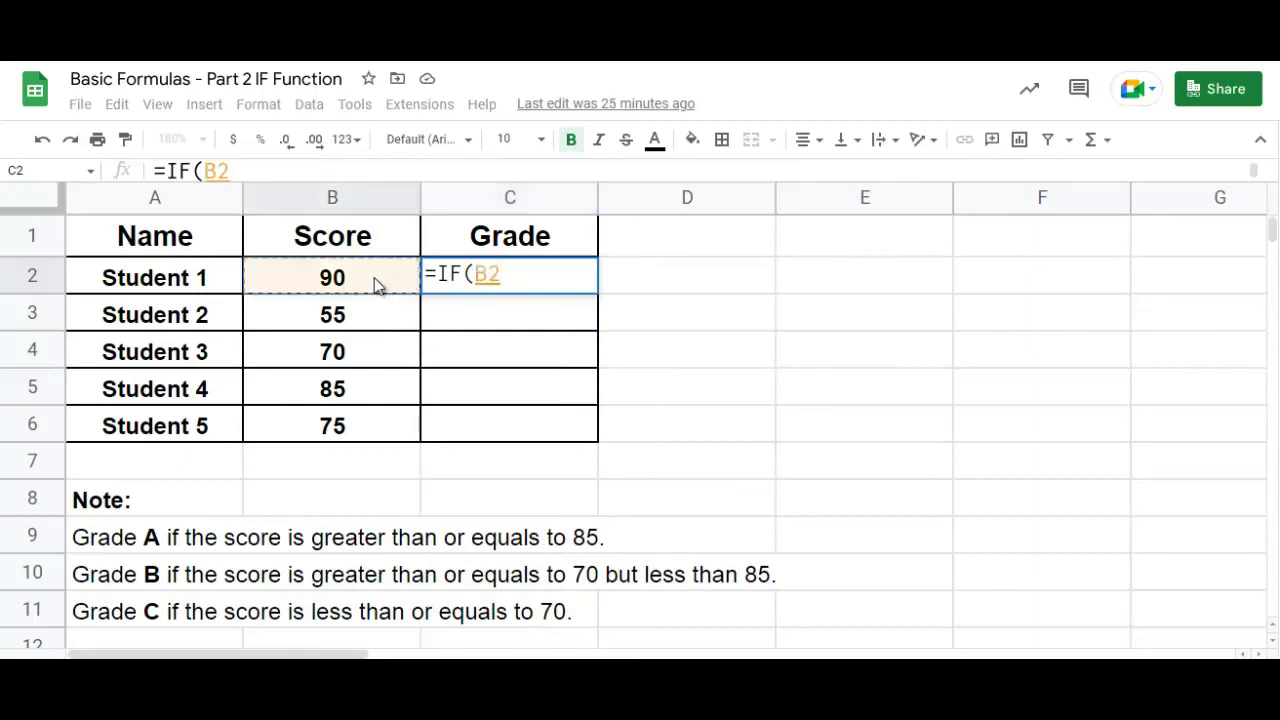
pyautogui.write('>=')
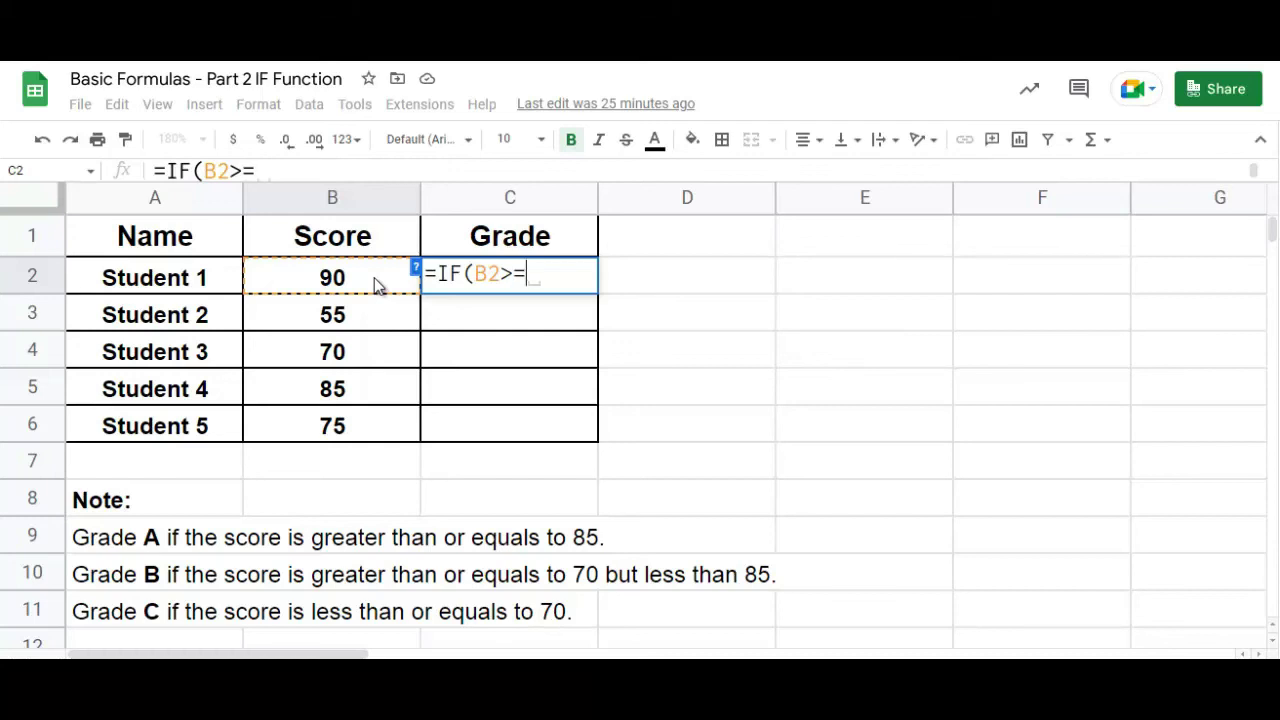
pyautogui.write('85,')
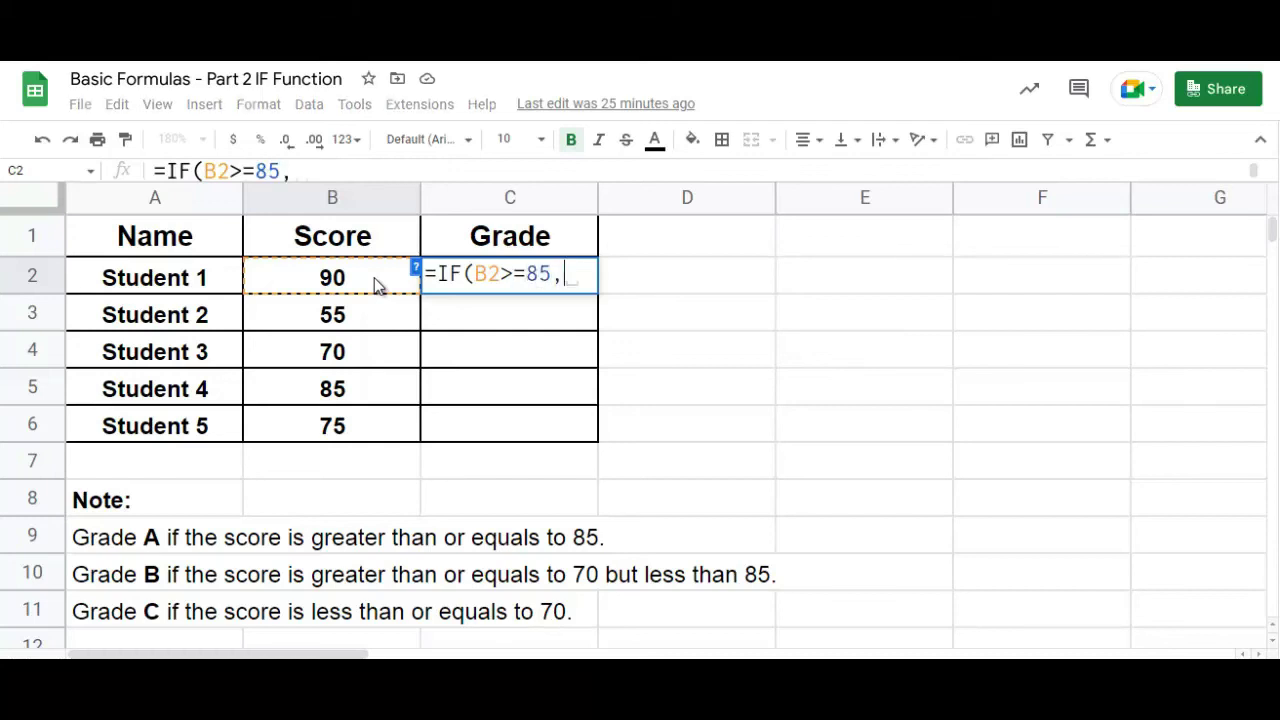
pyautogui.write('"')
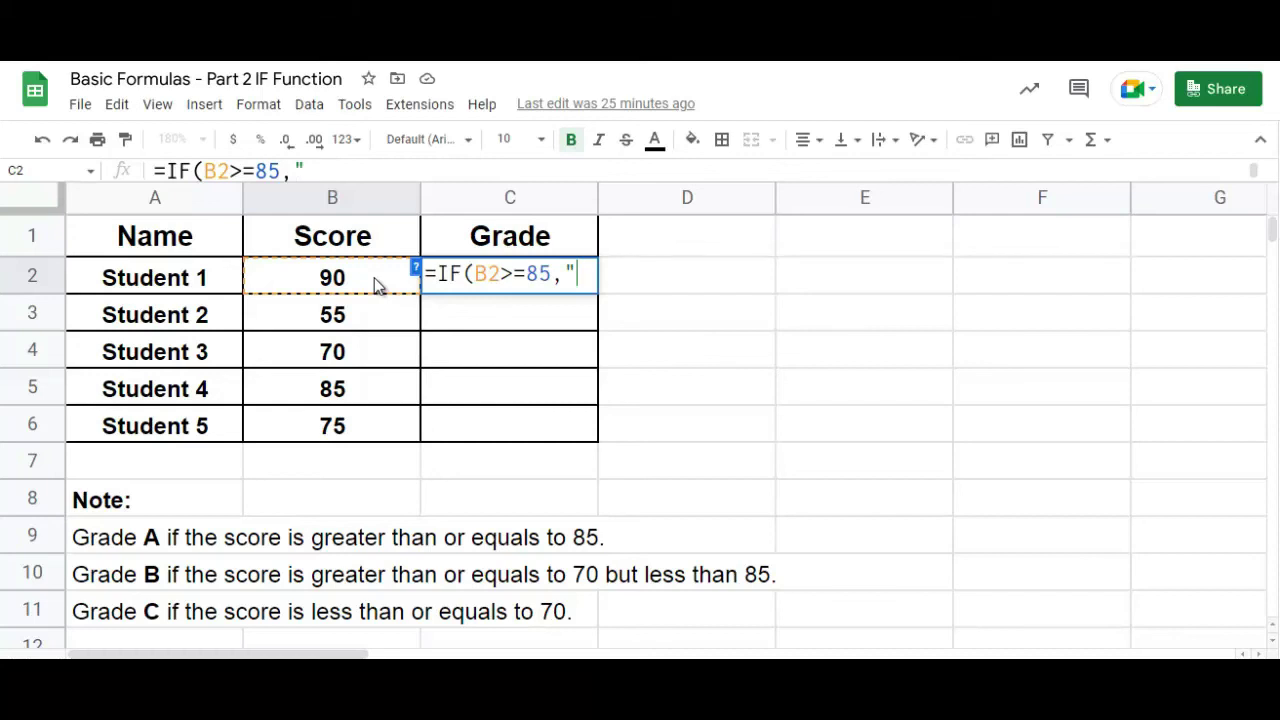
pyautogui.write('A"')
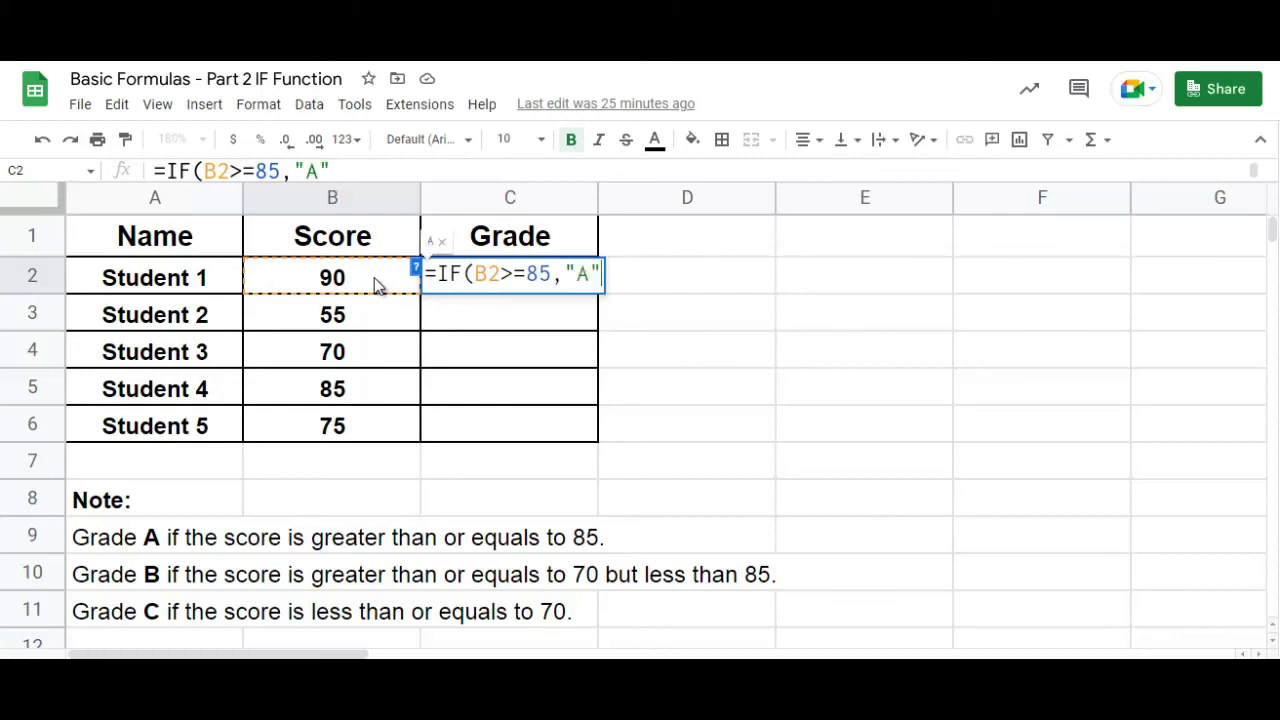
pyautogui.write(',')
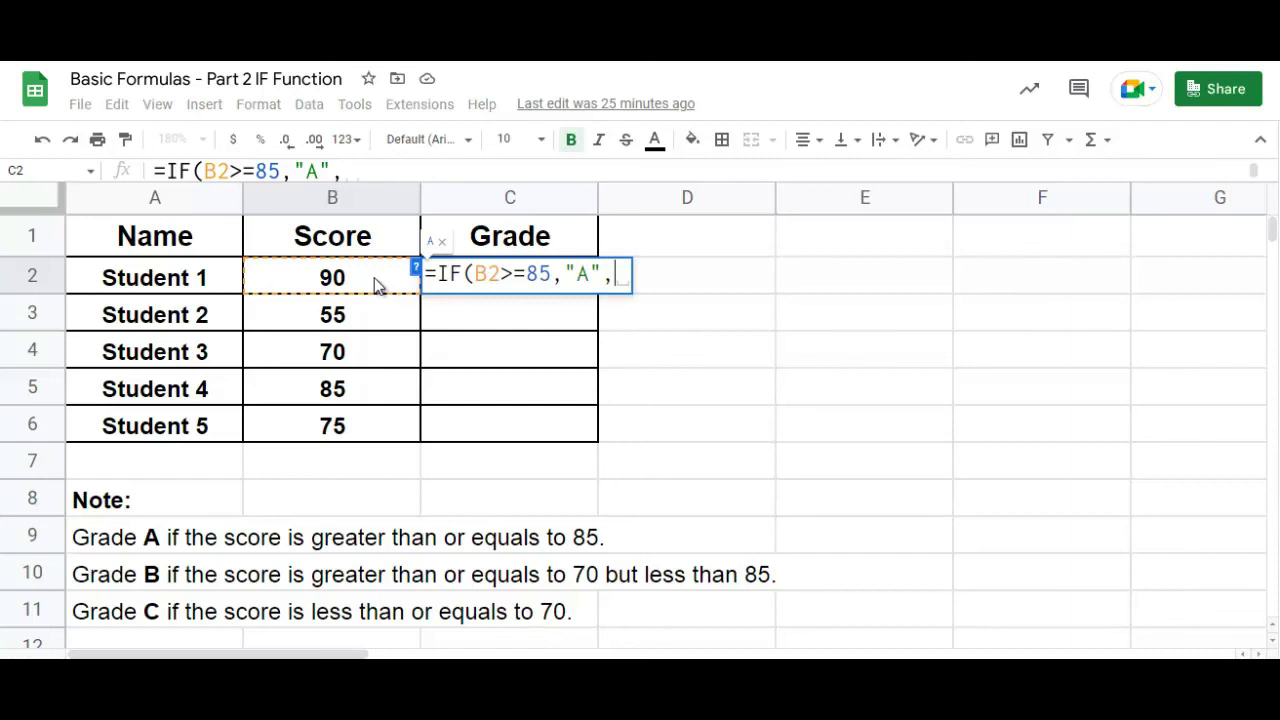
# Complete the C2 formula with nested IF(B2>=70,"B","C") as its false result and accept the suggested autofill for C3:C6
pyautogui.write('IF(')
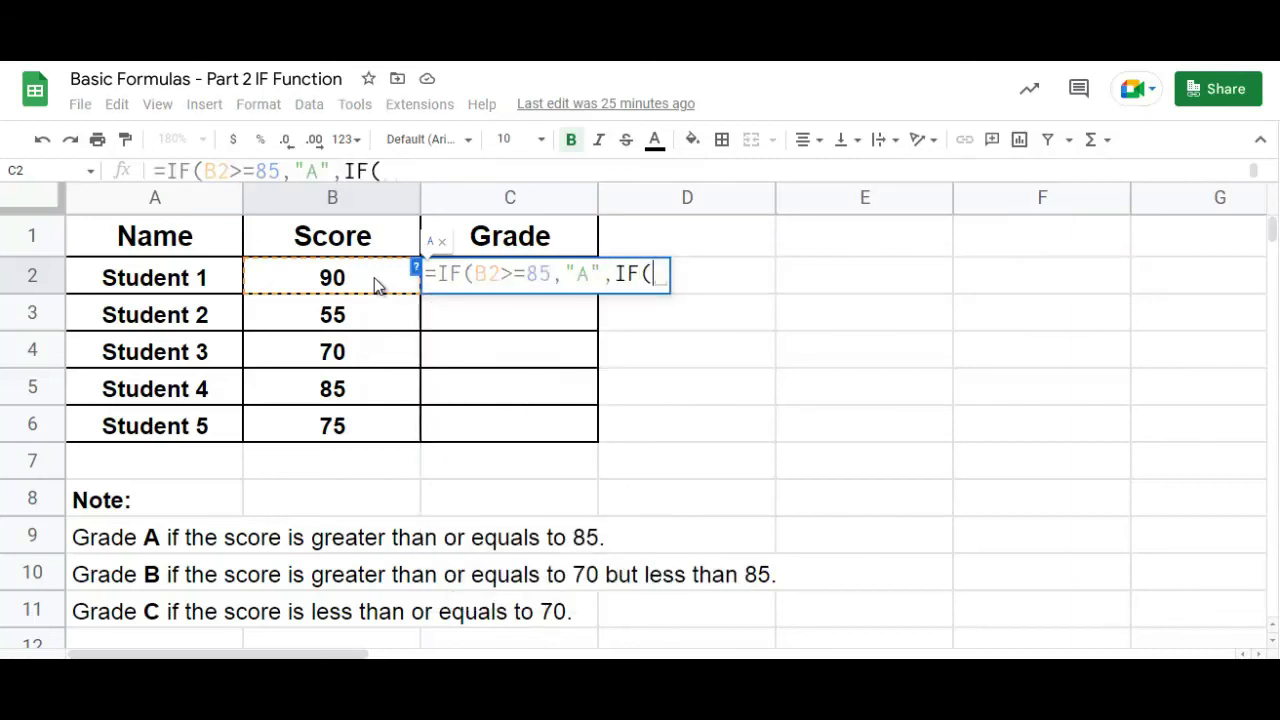
pyautogui.click(378, 285)
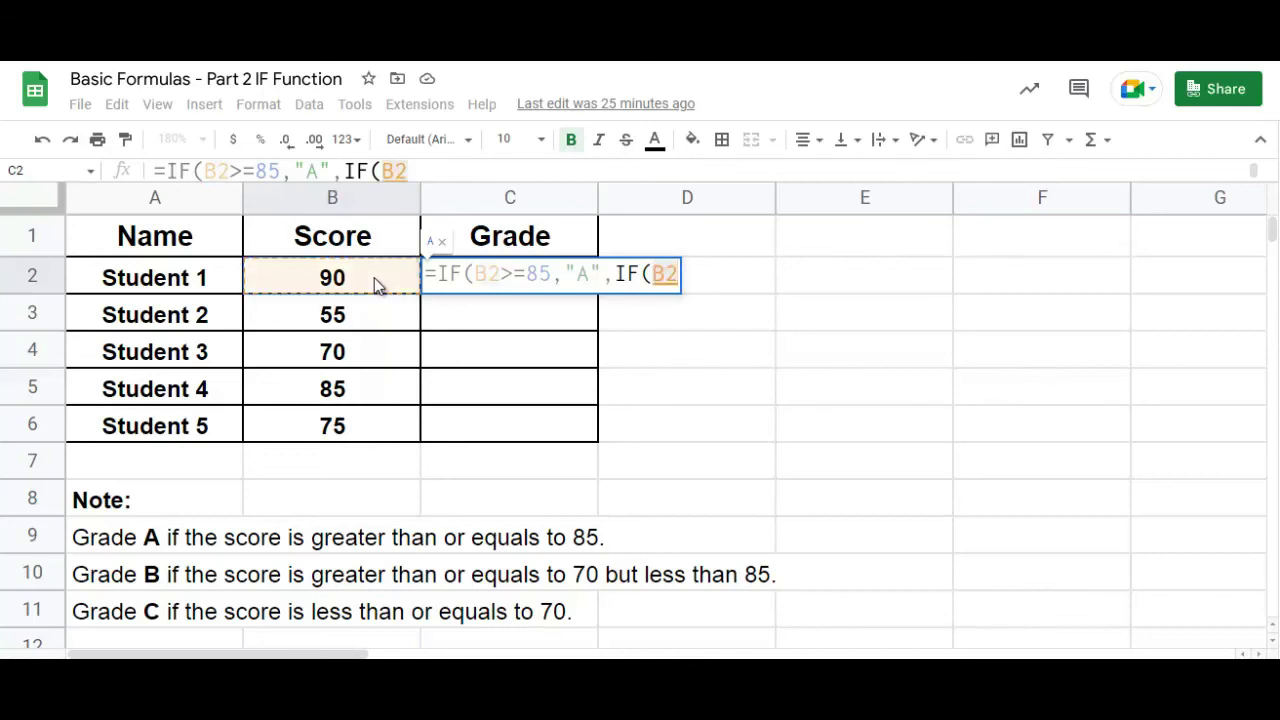
pyautogui.write('>=')
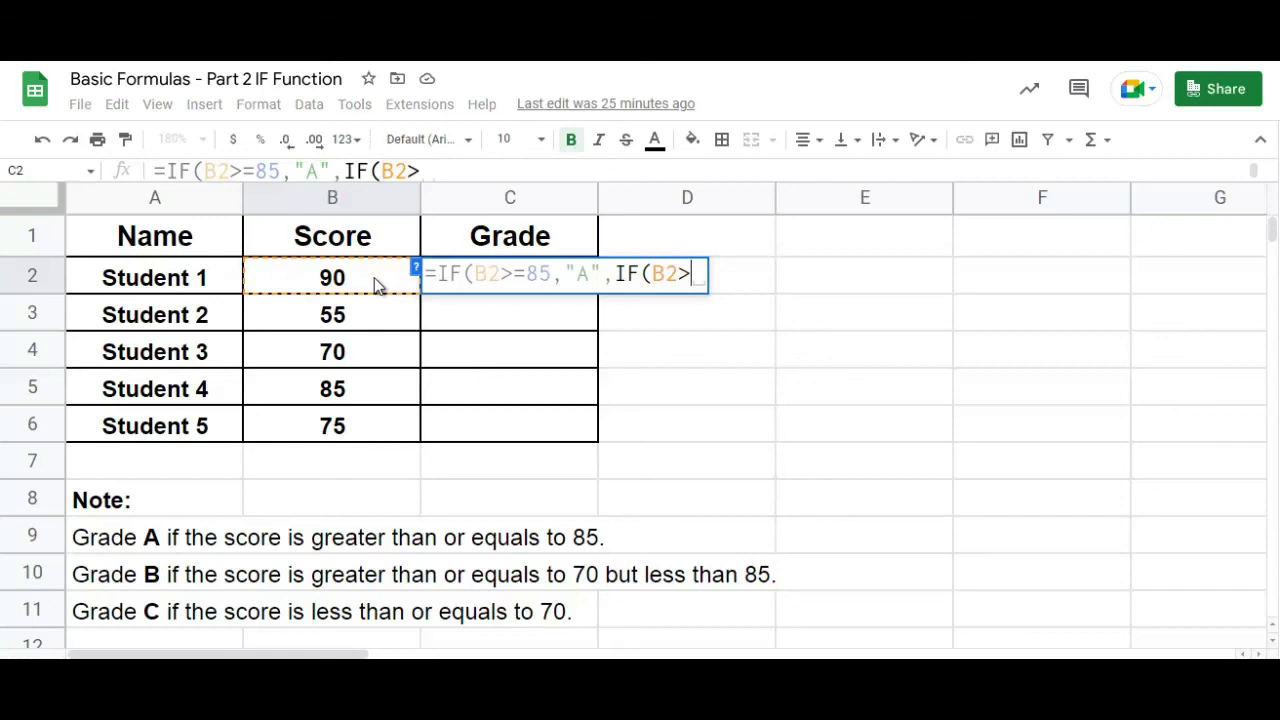
pyautogui.write('70')
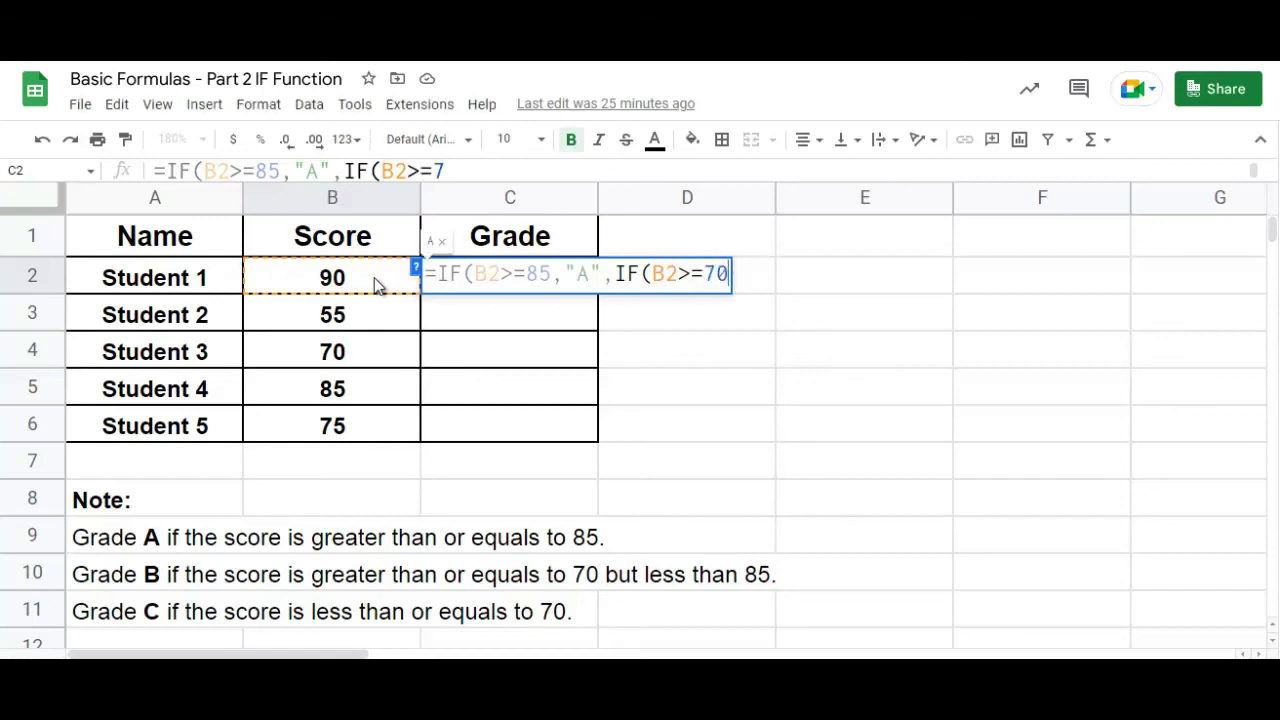
pyautogui.write(',"')
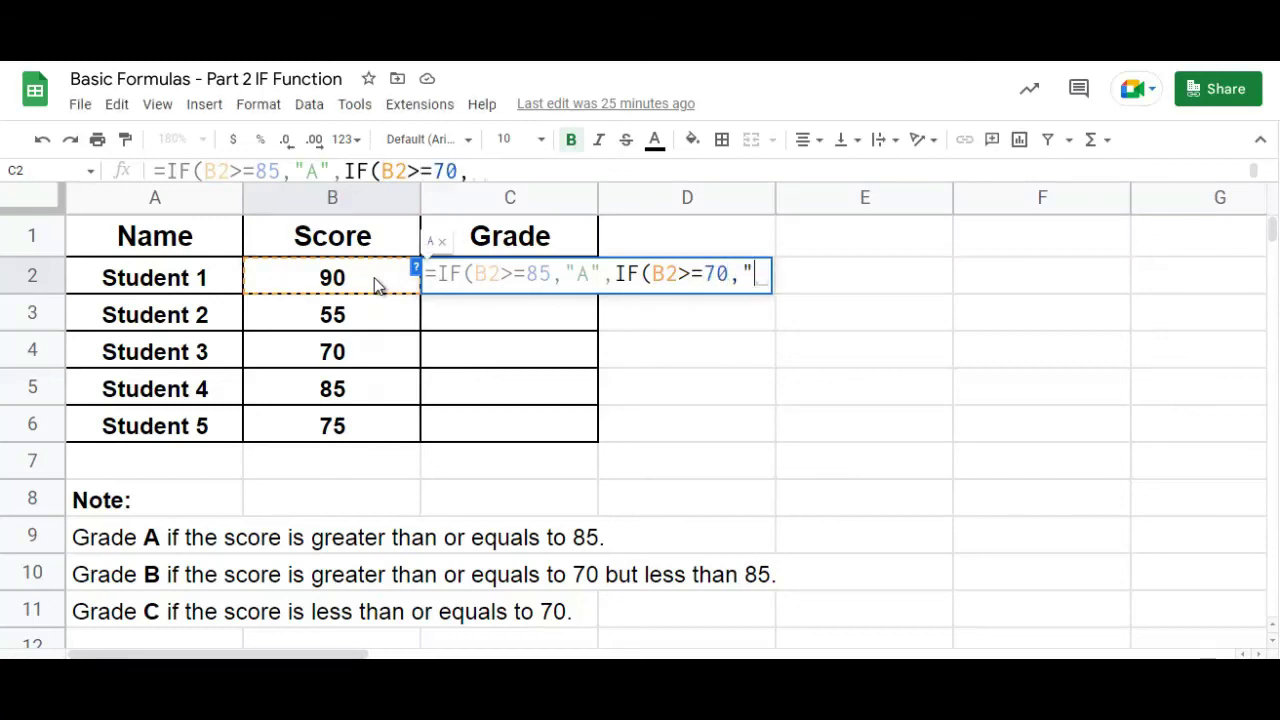
pyautogui.write('B"')
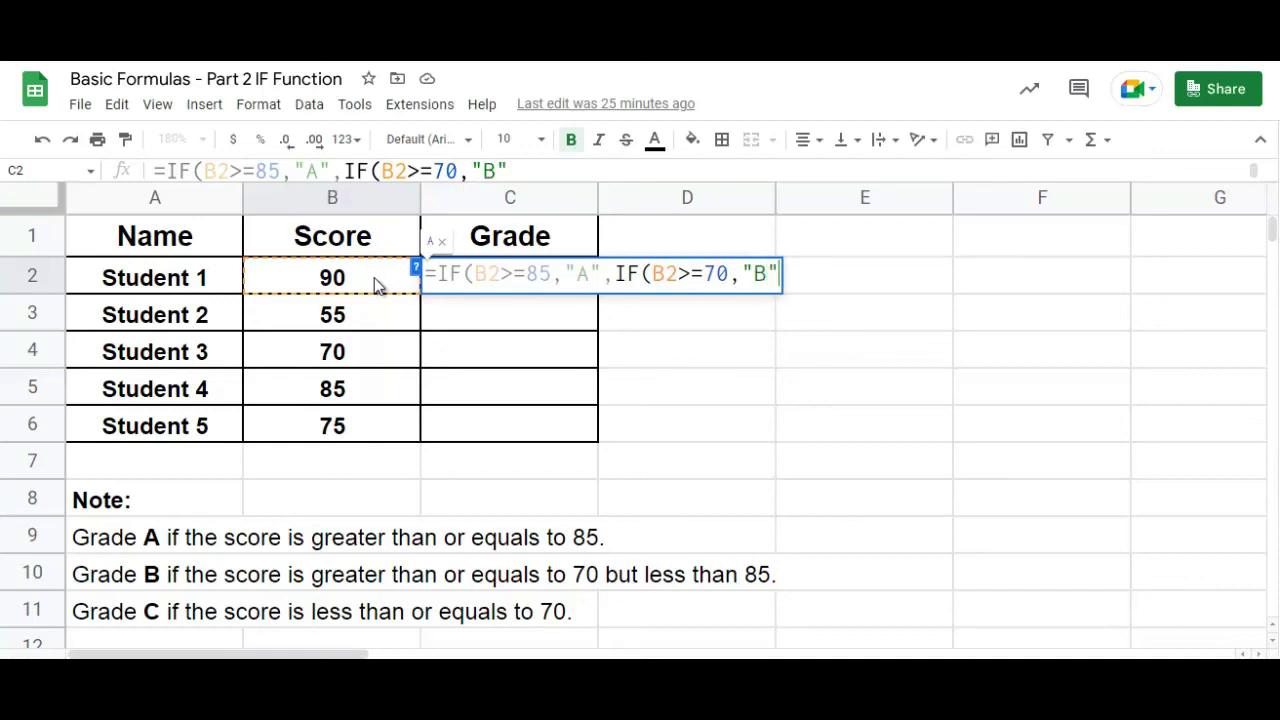
pyautogui.write(',')
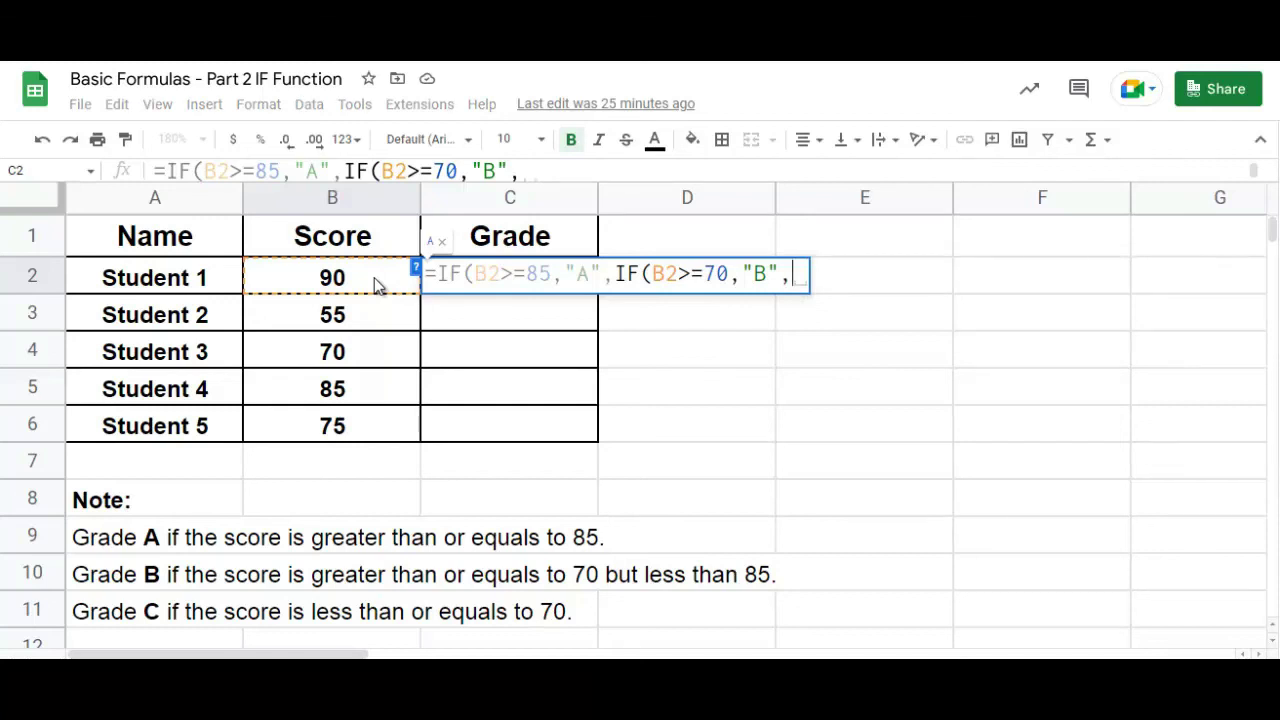
pyautogui.write('"')
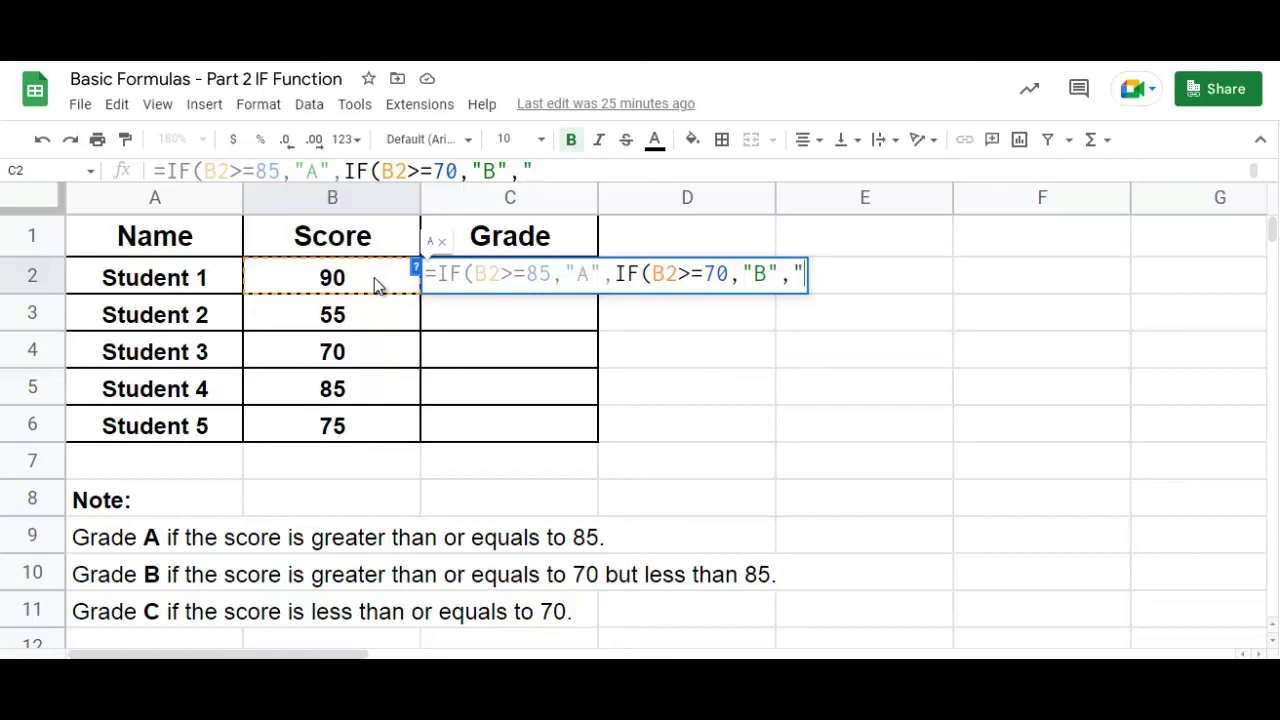
pyautogui.write('C"')
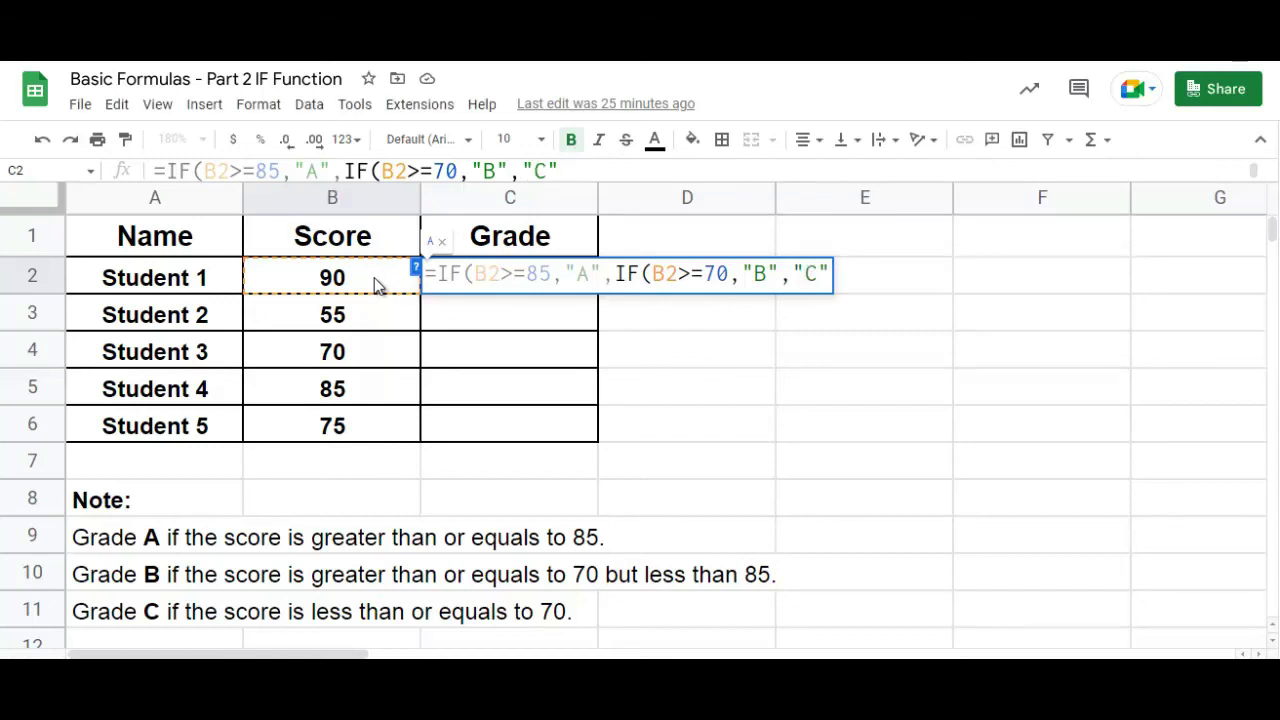
pyautogui.write('))')
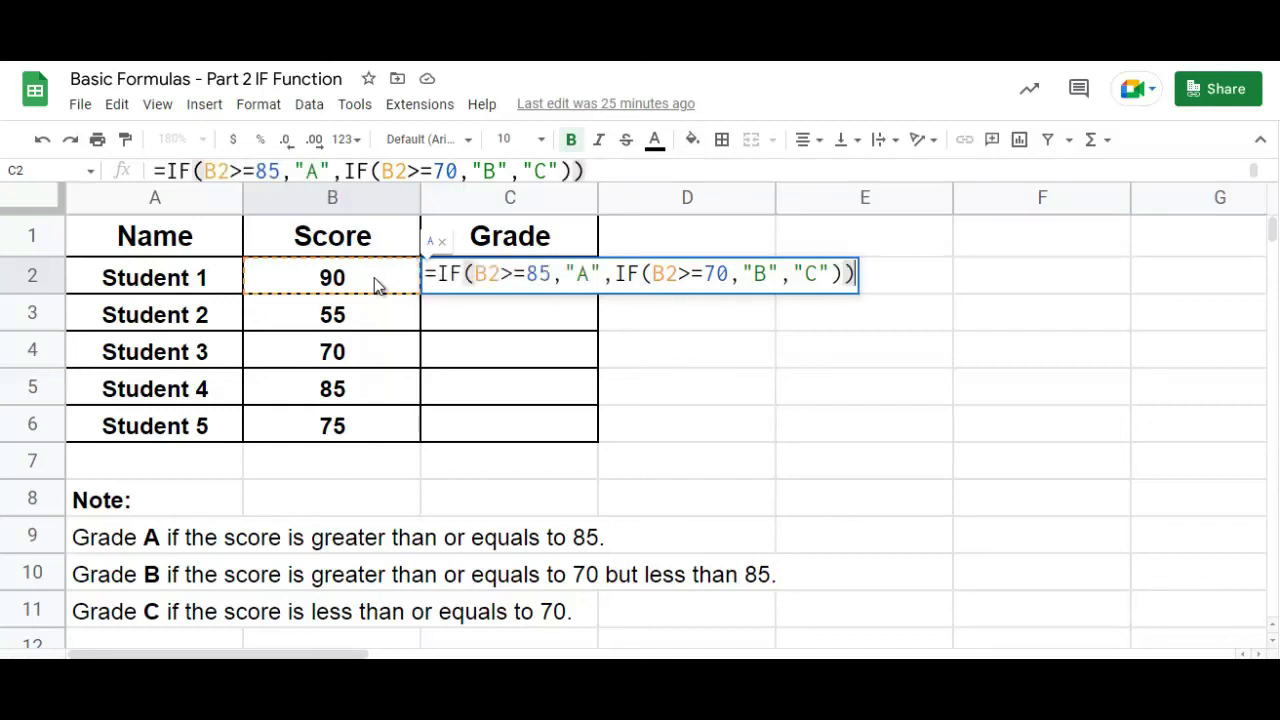
pyautogui.press('Return')
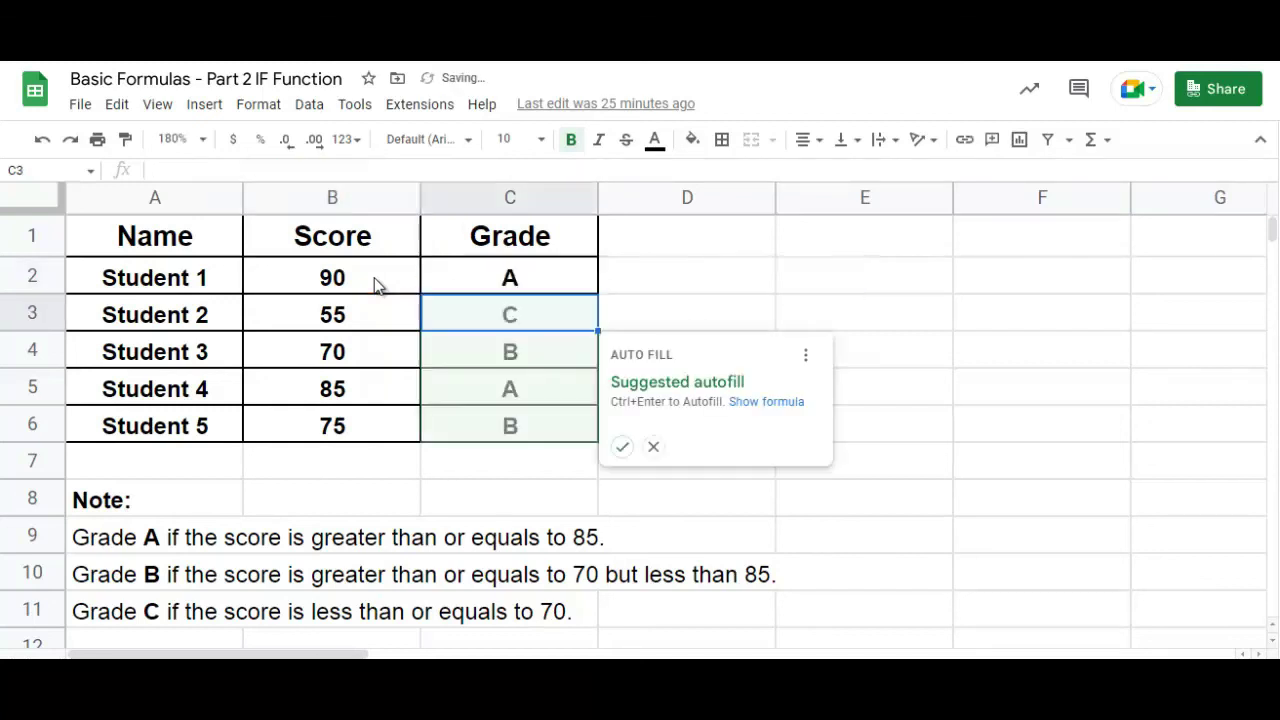
pyautogui.click(622, 446)
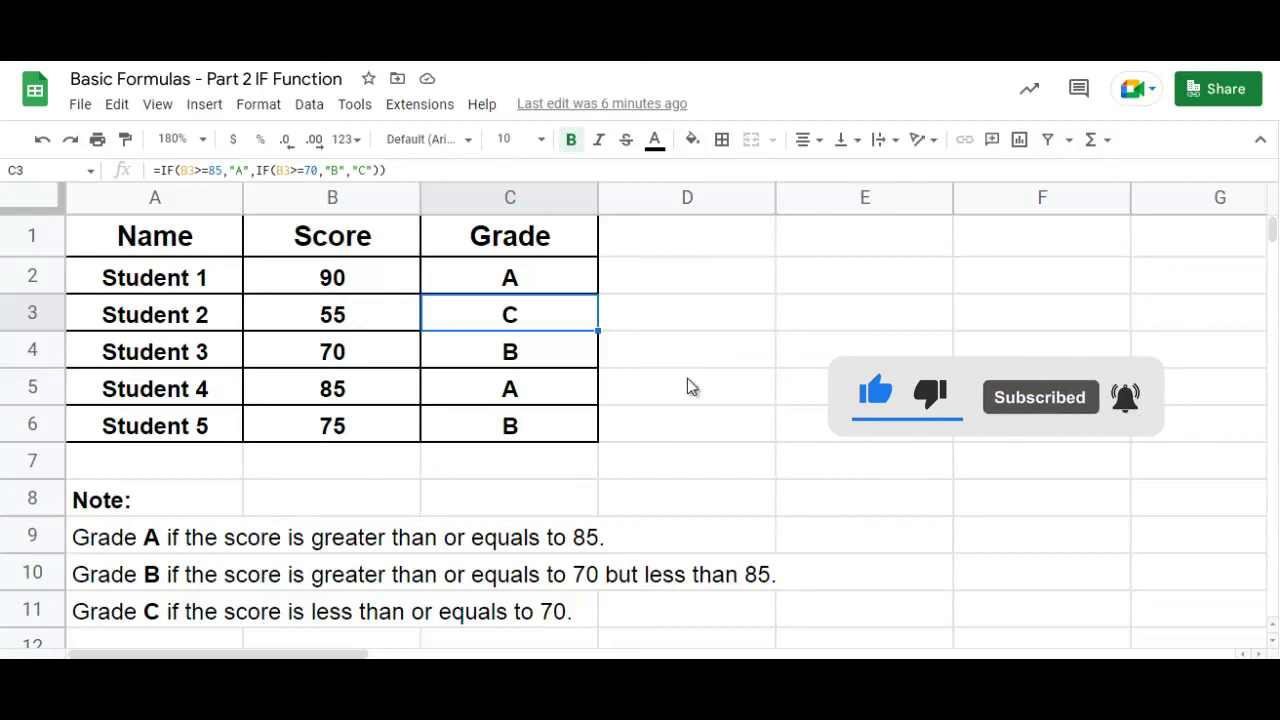
# Review the nested IF formulas and grades in C2:C6 against each student's score
pyautogui.click(578, 358)
pyautogui.press('Down')
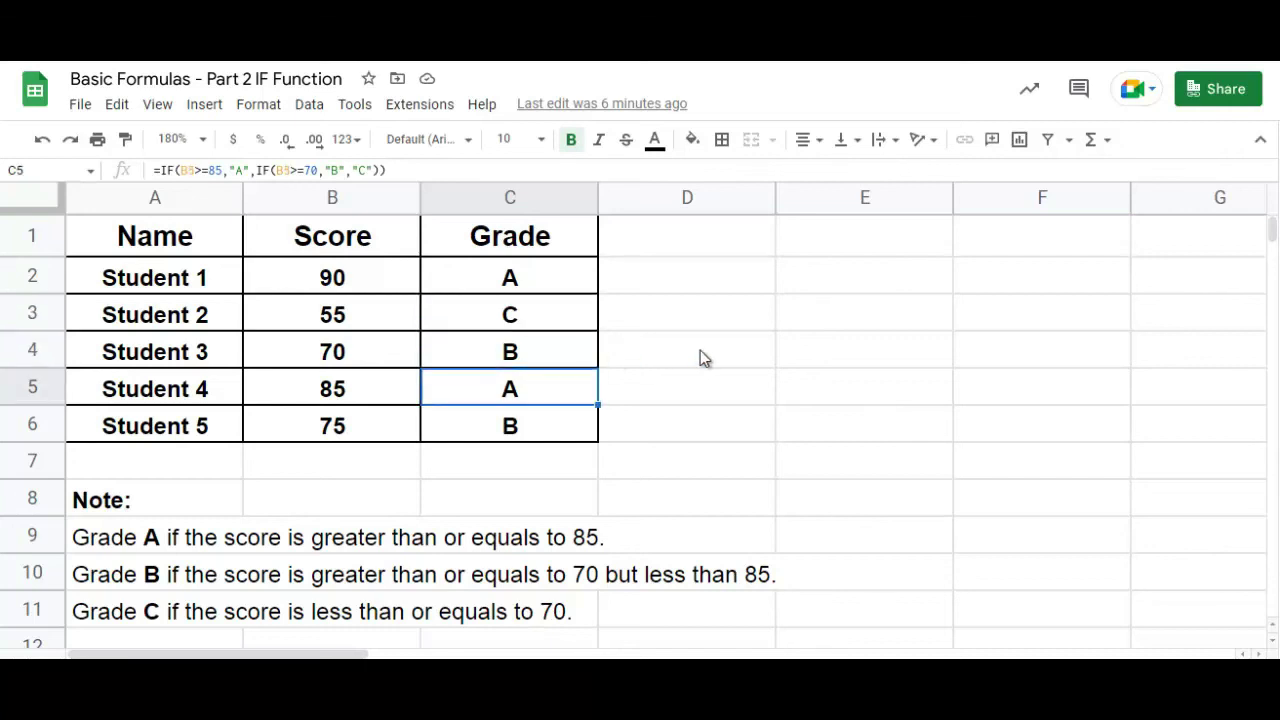
pyautogui.press('Down')
pyautogui.press('Up')
pyautogui.press('Up')
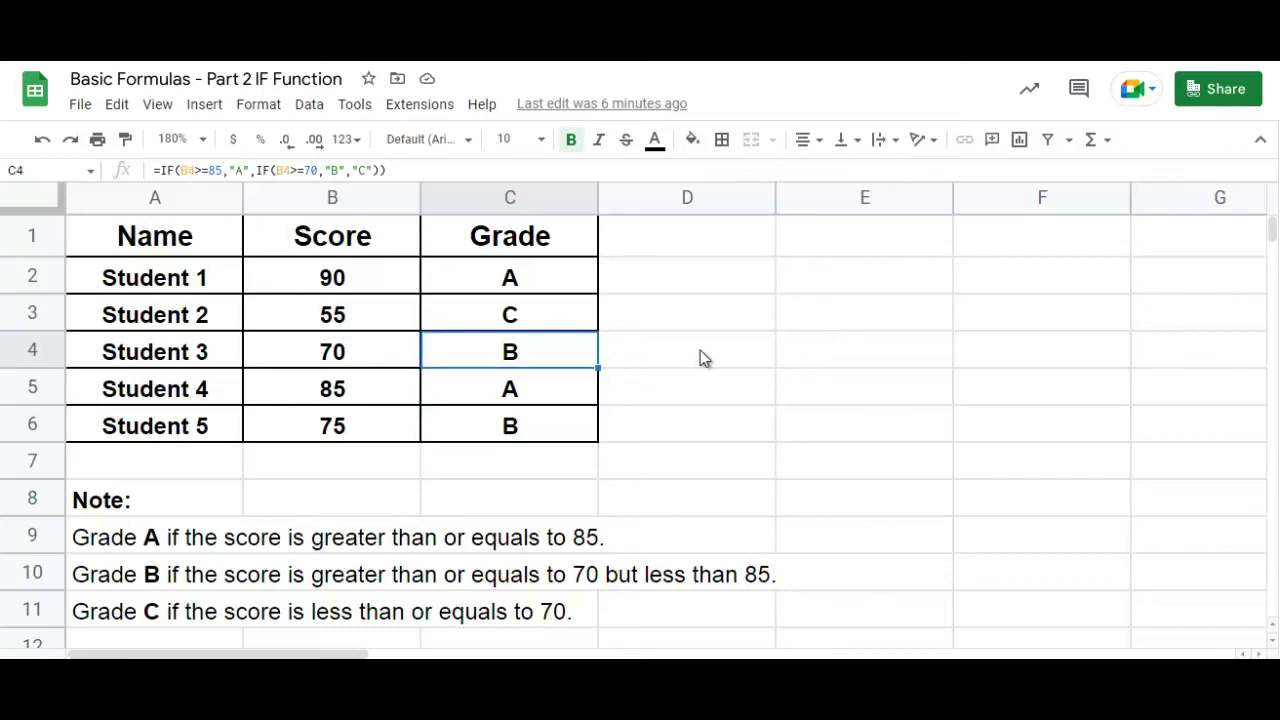
pyautogui.press('Up')
pyautogui.press('Up')
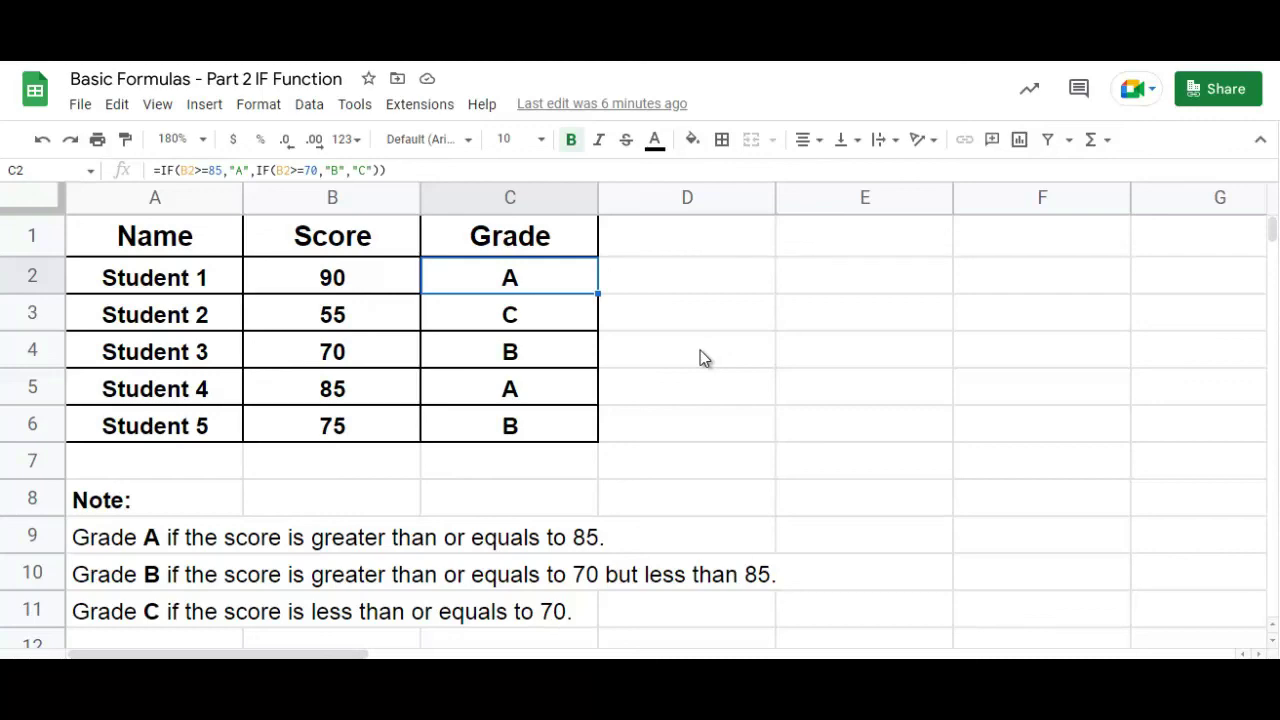